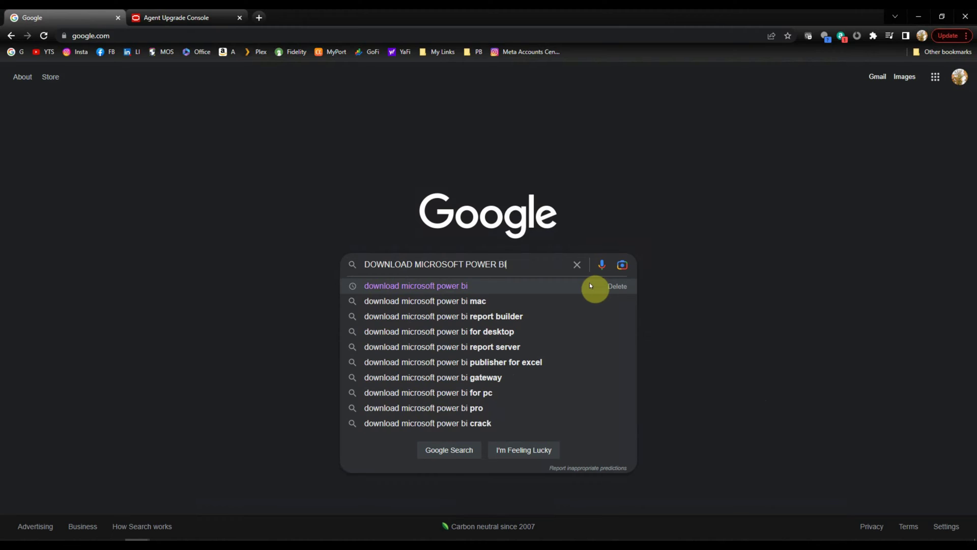
Search Google for "DOWNLOAD MICROSOFT POWER BI" and open the Microsoft Power BI Desktop download result in a new tab
{"action": "key", "text": "Return"}
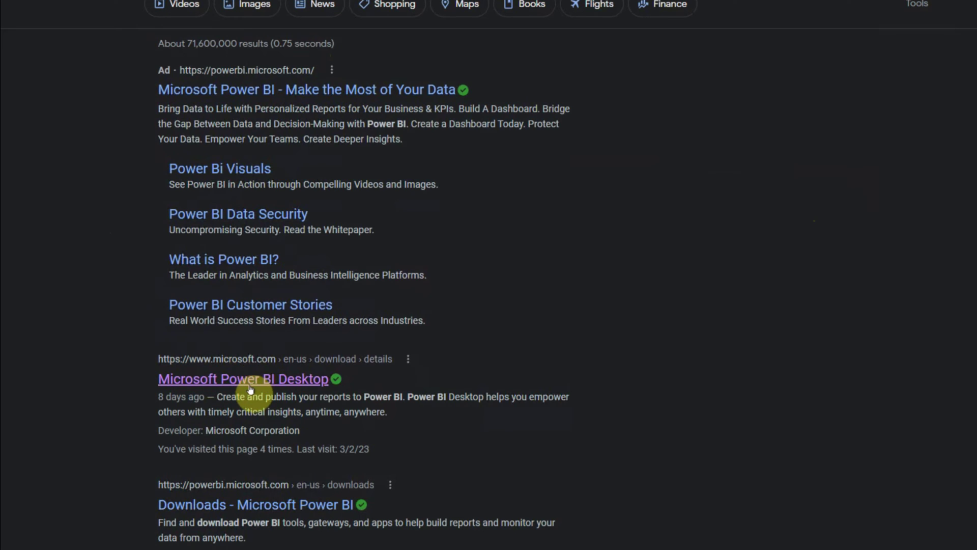
{"action": "right_click", "coordinate": [238, 373]}
{"action": "left_click", "coordinate": [274, 391]}
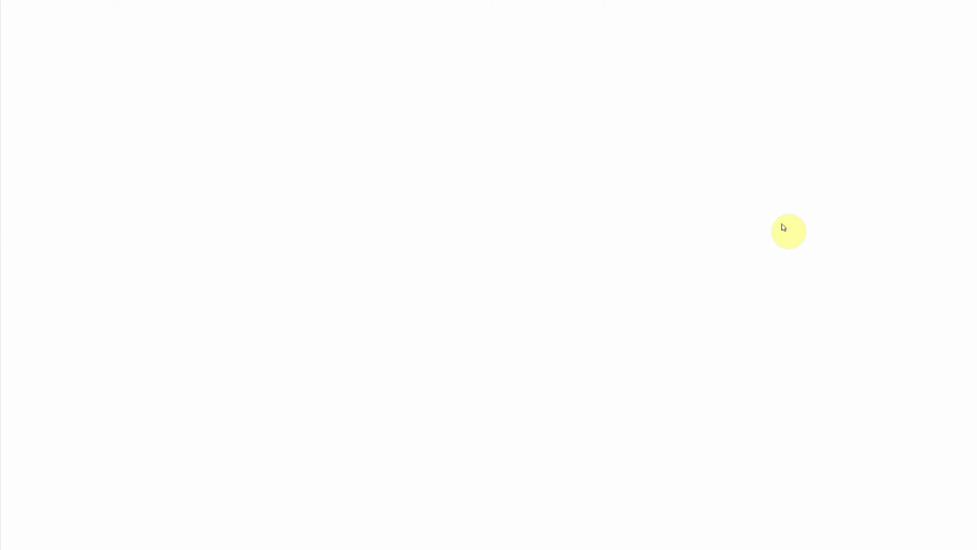
Expand the Details section of the Power BI Desktop download page and read the version, file and feature information
{"action": "scroll", "coordinate": [637, 372], "scroll_direction": "down", "scroll_amount": 2}
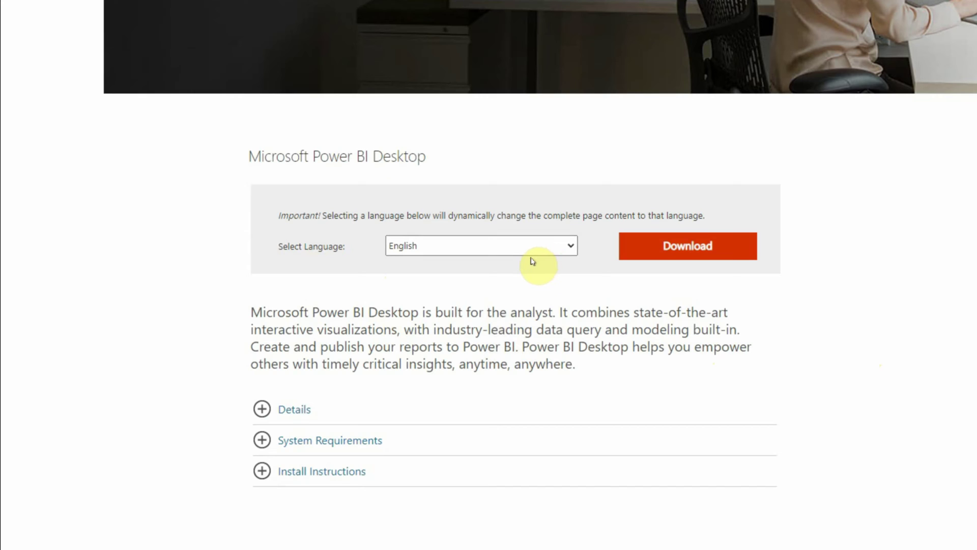
{"action": "left_click", "coordinate": [262, 409]}
{"action": "scroll", "coordinate": [560, 447], "scroll_direction": "down", "scroll_amount": 3}
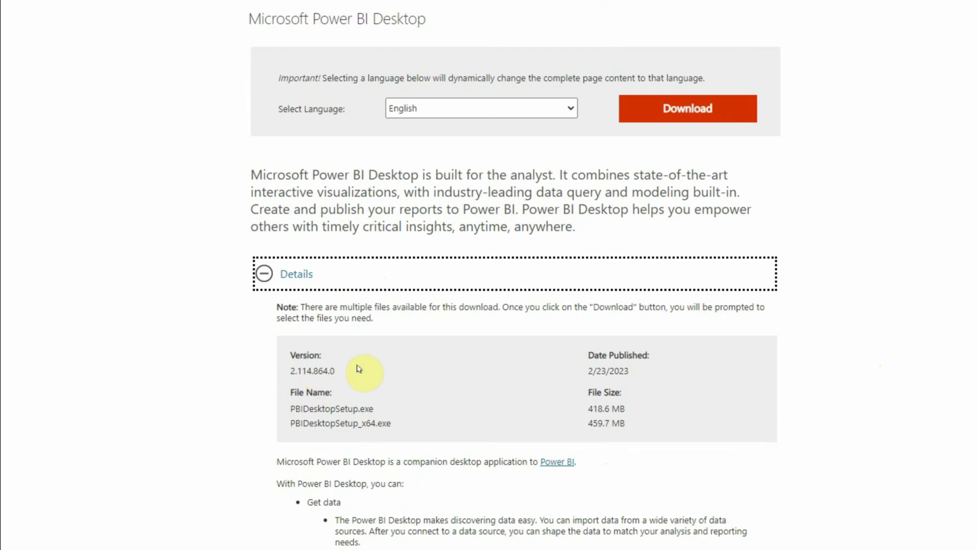
{"action": "scroll", "coordinate": [822, 396], "scroll_direction": "down", "scroll_amount": 1}
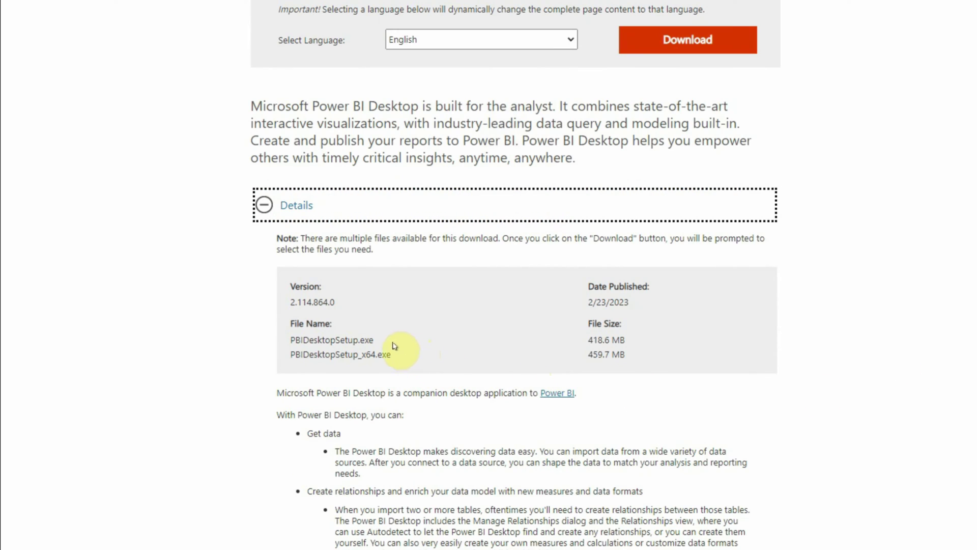
{"action": "scroll", "coordinate": [429, 399], "scroll_direction": "down", "scroll_amount": 2}
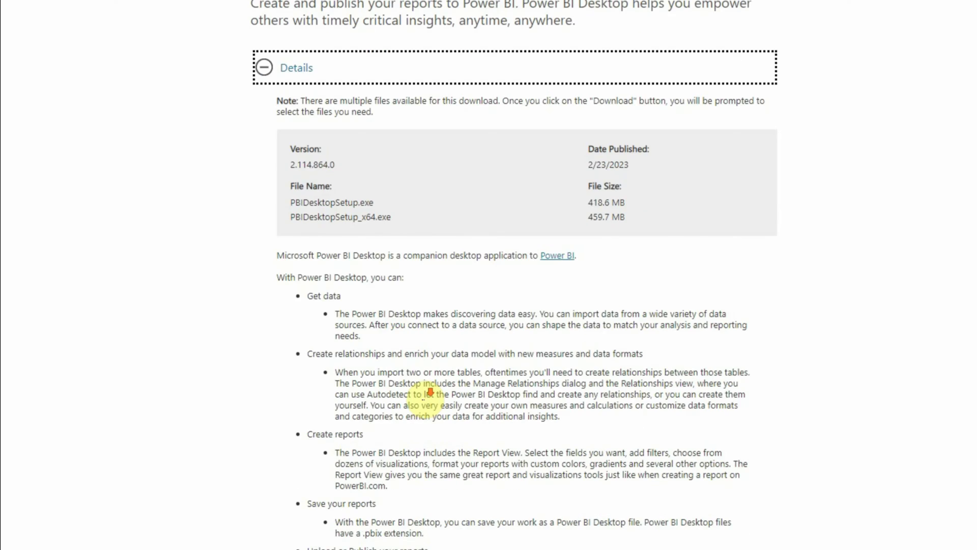
{"action": "scroll", "coordinate": [429, 392], "scroll_direction": "down", "scroll_amount": 1}
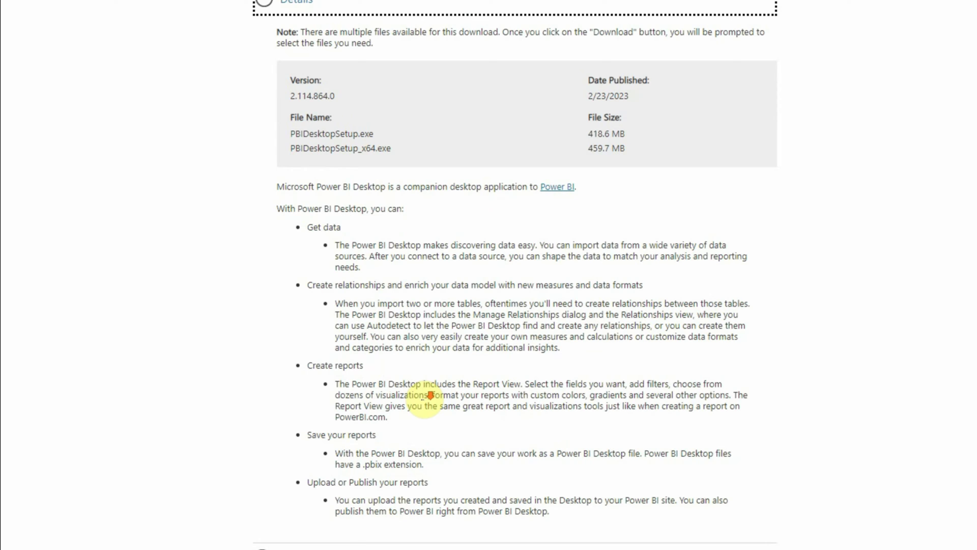
{"action": "scroll", "coordinate": [422, 402], "scroll_direction": "down", "scroll_amount": 2}
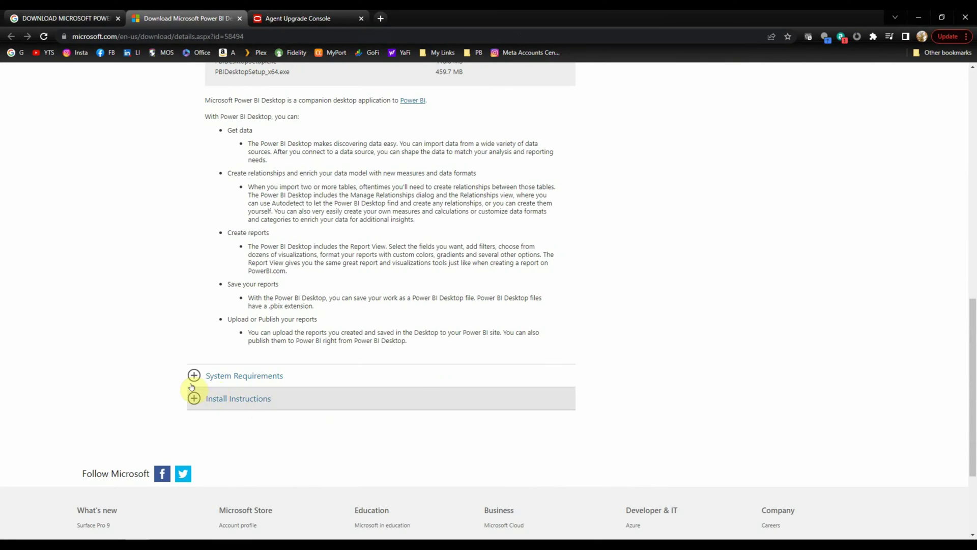
Expand the System Requirements and Install Instructions sections and review the supported operating systems and installation guidance
{"action": "left_click", "coordinate": [194, 376]}
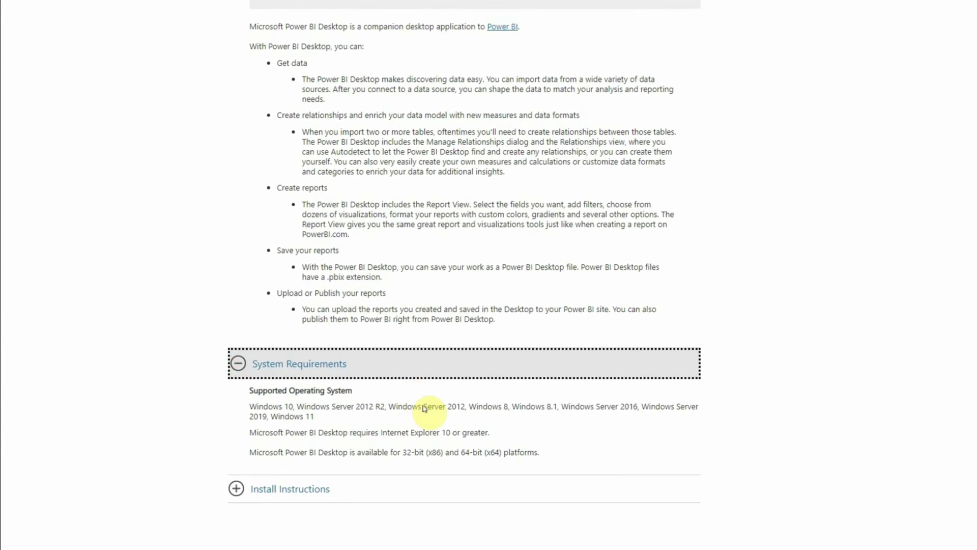
{"action": "scroll", "coordinate": [425, 408], "scroll_direction": "down", "scroll_amount": 3}
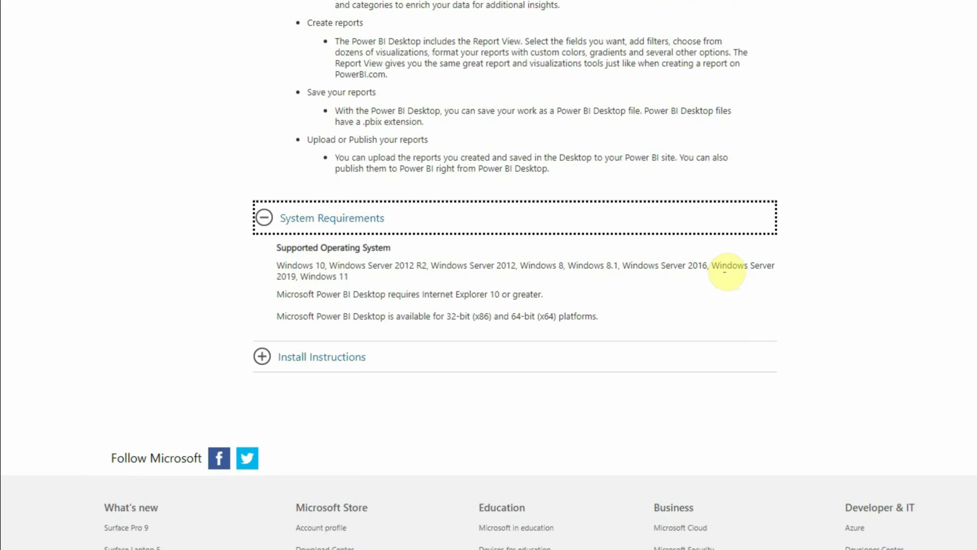
{"action": "left_click", "coordinate": [268, 357]}
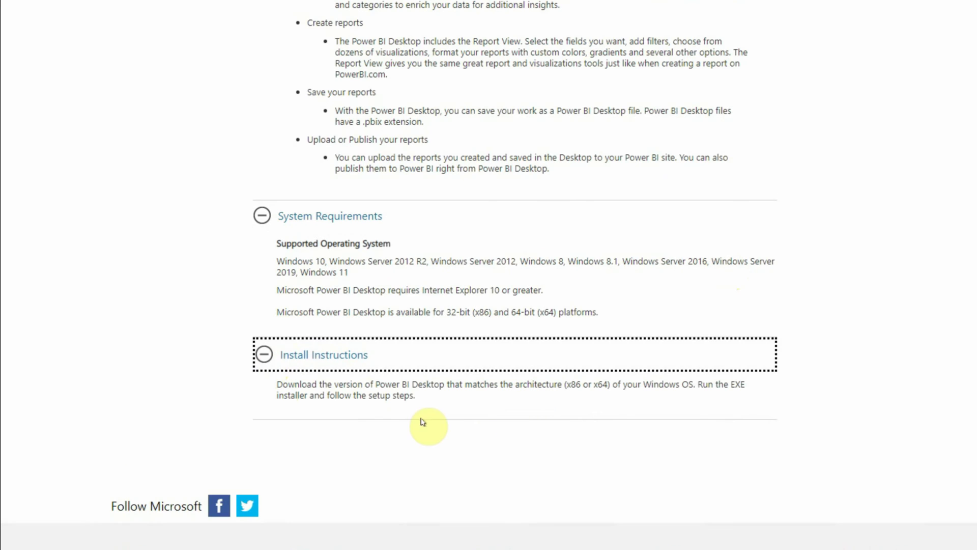
Download the 64-bit installer PBIDesktopSetup_x64.exe from the Power BI Desktop page, keeping English as the language
{"action": "scroll", "coordinate": [802, 390], "scroll_direction": "up", "scroll_amount": 10}
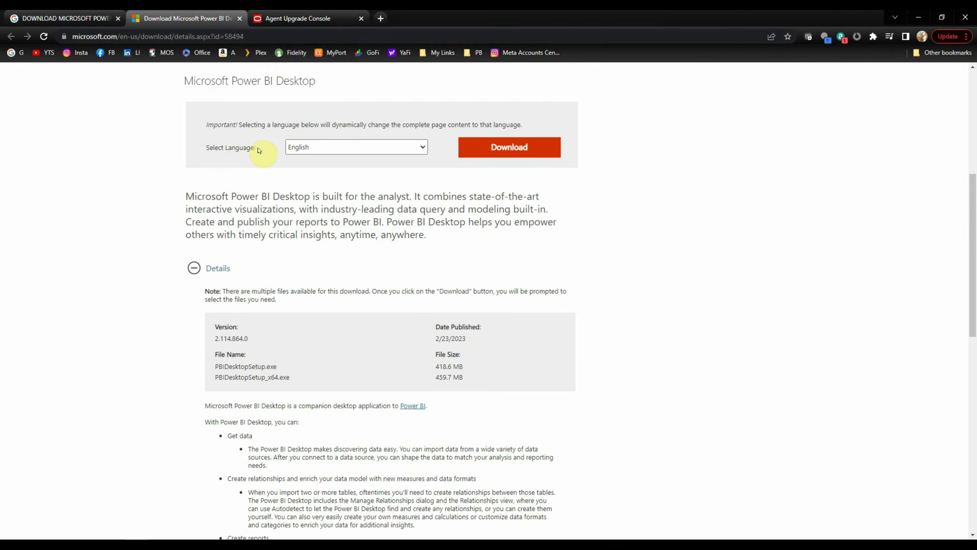
{"action": "scroll", "coordinate": [536, 264], "scroll_direction": "up", "scroll_amount": 2}
{"action": "left_click", "coordinate": [518, 253]}
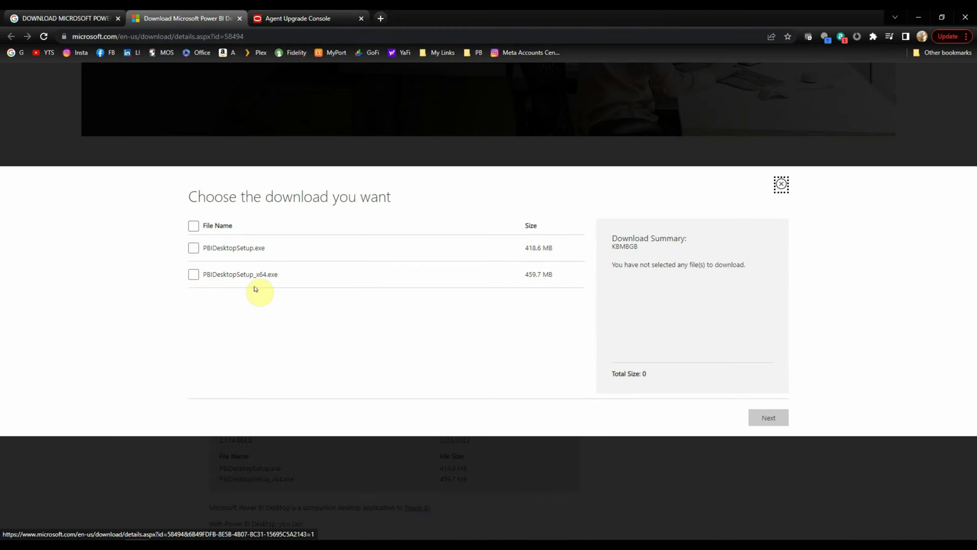
{"action": "left_click", "coordinate": [219, 278]}
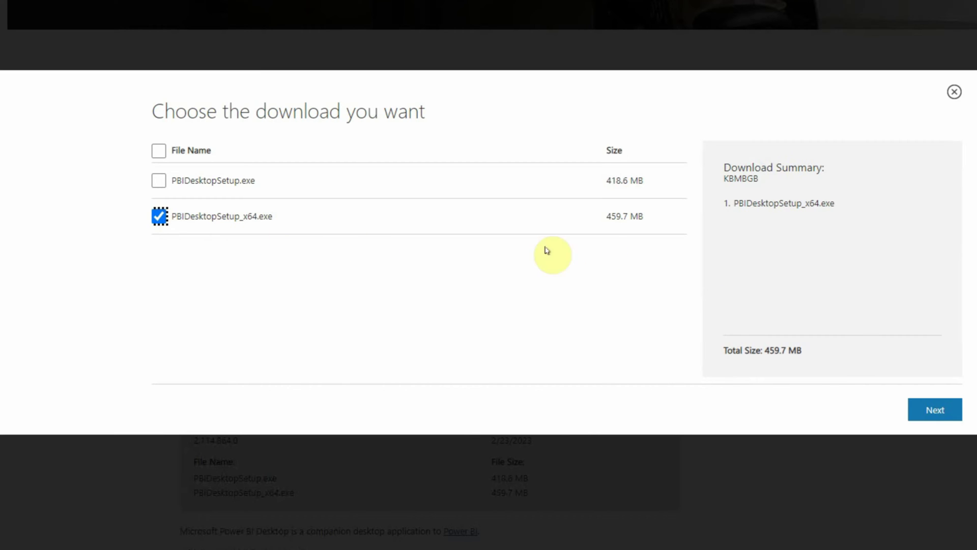
{"action": "left_click", "coordinate": [945, 416]}
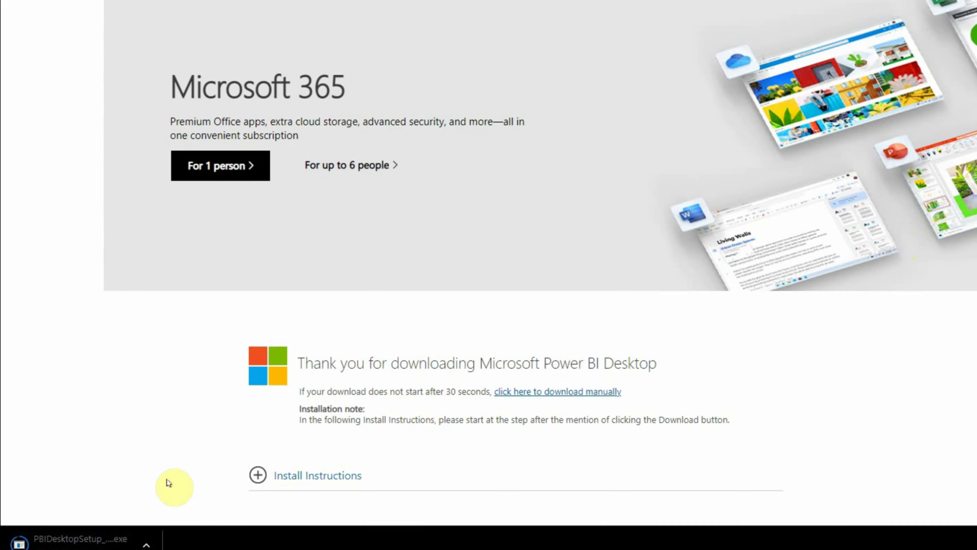
Run the downloaded installer, minimize the browser, and start the setup in English with administrator permission
{"action": "left_click", "coordinate": [82, 545]}
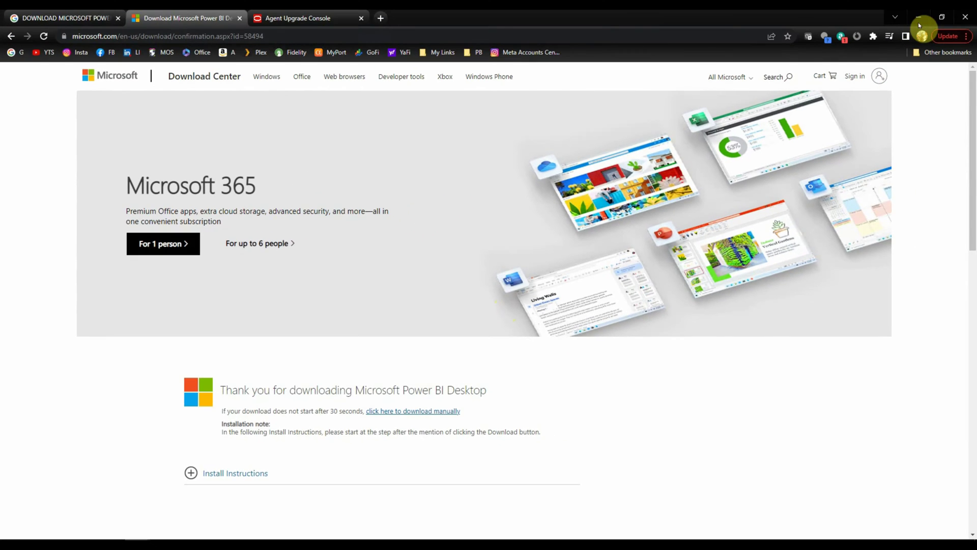
{"action": "left_click", "coordinate": [918, 22]}
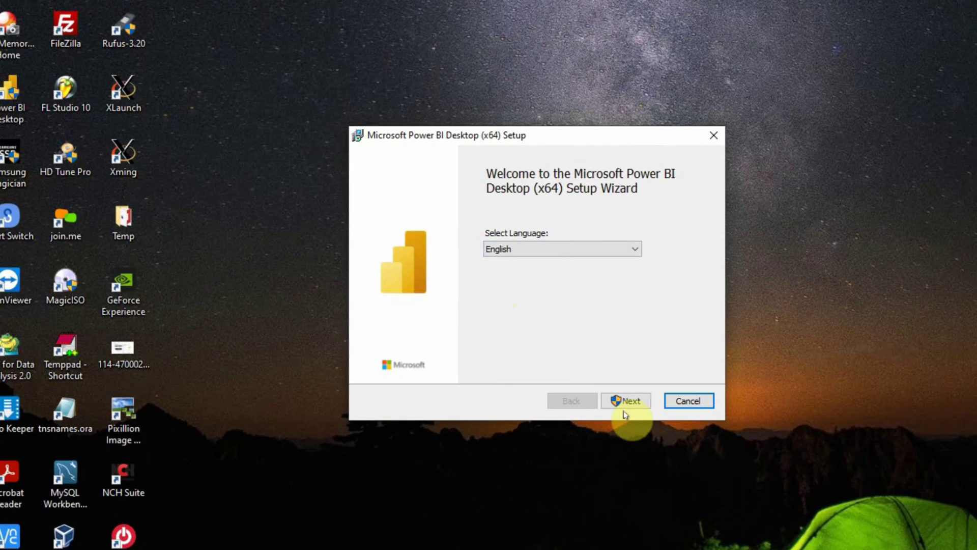
{"action": "left_click", "coordinate": [550, 360]}
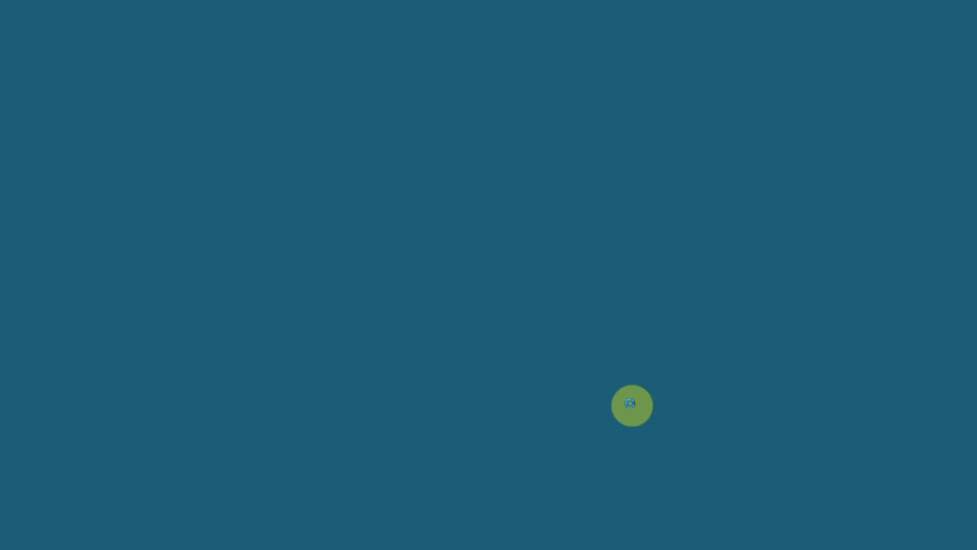
{"action": "left_click", "coordinate": [452, 389]}
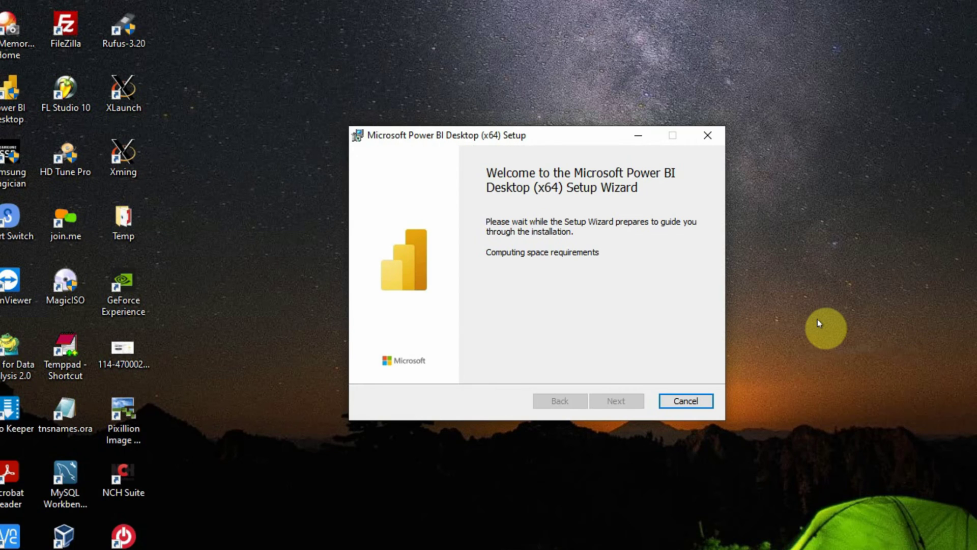
Accept the license agreement and install to C:\Program Files\Microsoft Power BI Desktop\ with a desktop shortcut
{"action": "left_click", "coordinate": [616, 401]}
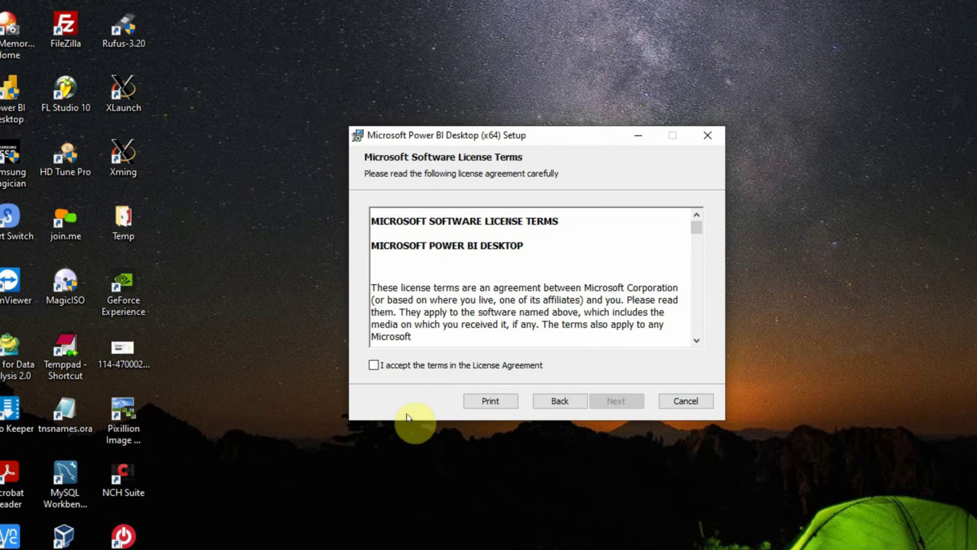
{"action": "left_click", "coordinate": [374, 365]}
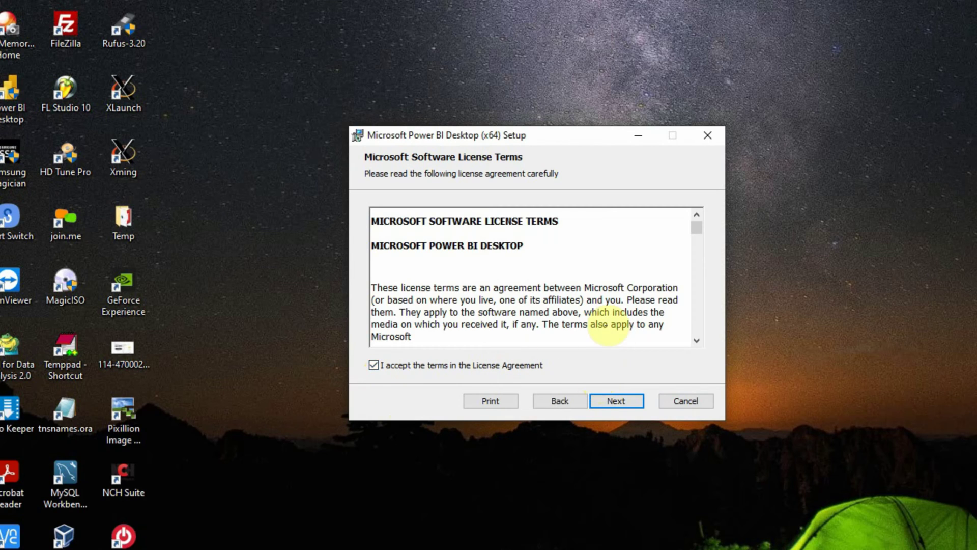
{"action": "left_click", "coordinate": [617, 402]}
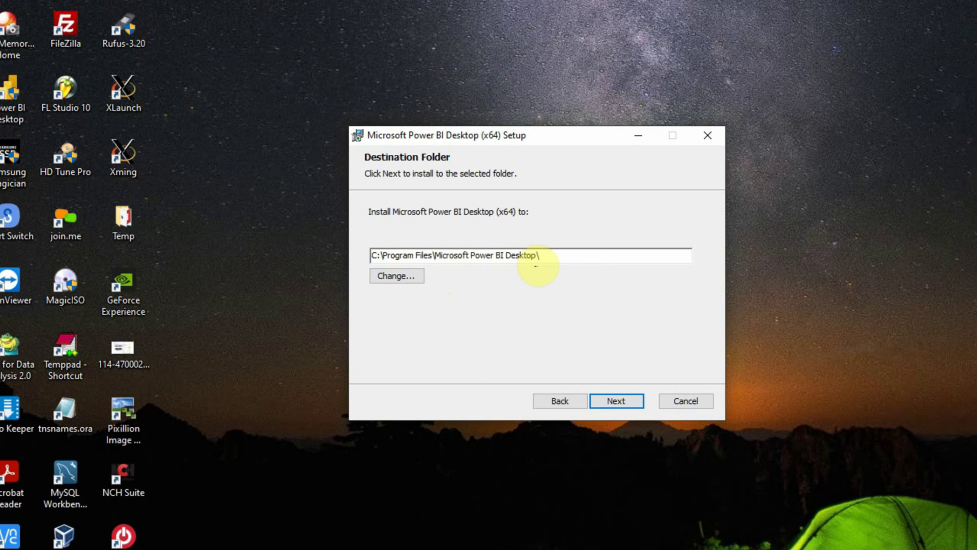
{"action": "left_click", "coordinate": [616, 402]}
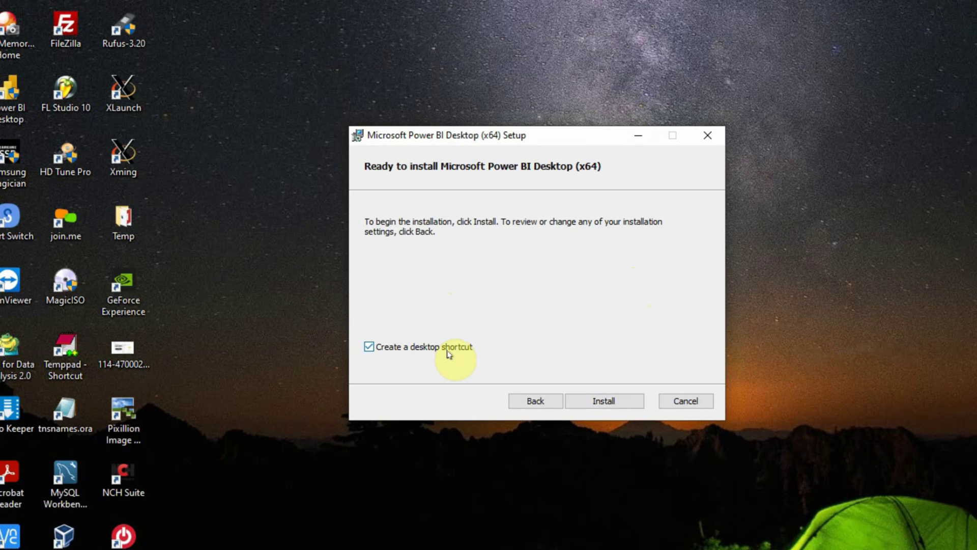
{"action": "left_click", "coordinate": [602, 400]}
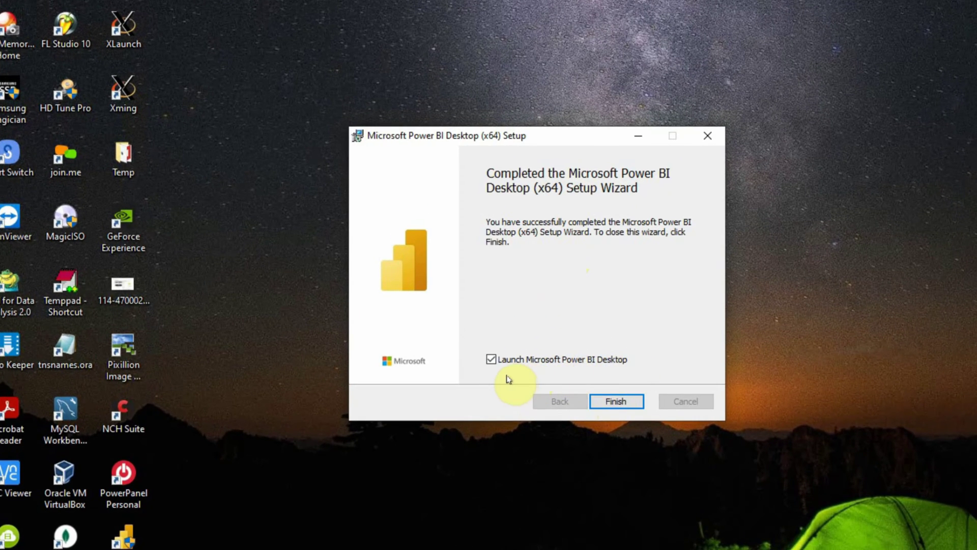
Finish the setup wizard with Power BI Desktop set to launch, and dismiss its formatting notice and start screen
{"action": "left_click", "coordinate": [617, 403]}
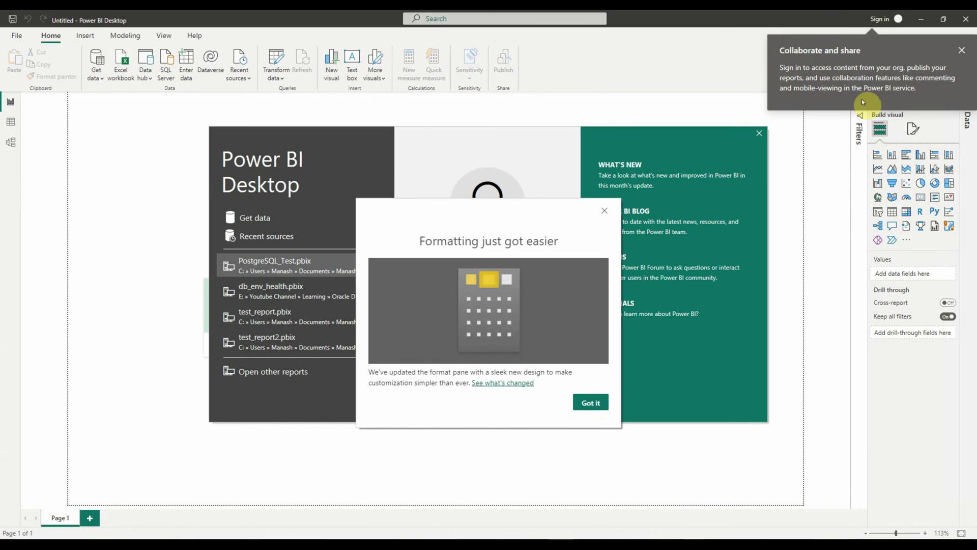
{"action": "left_click", "coordinate": [604, 210]}
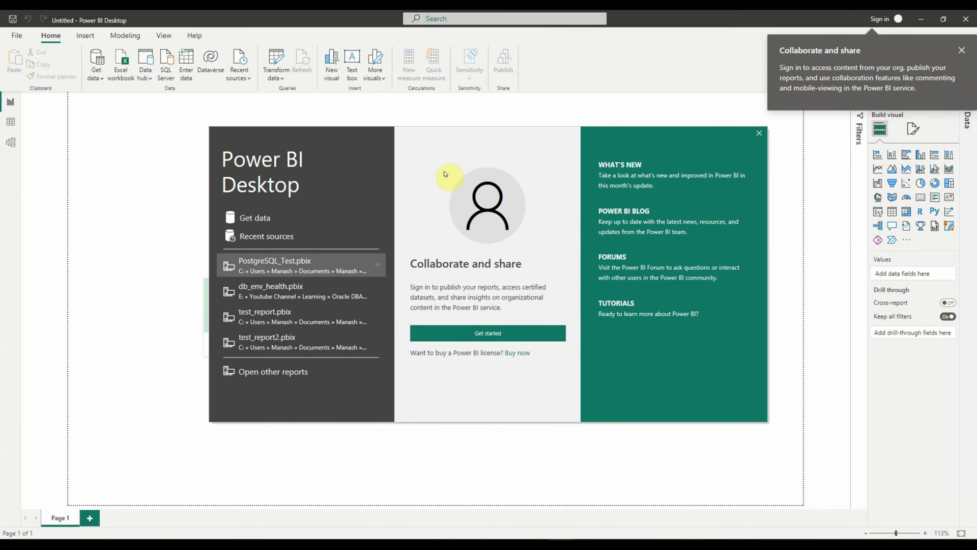
{"action": "left_click", "coordinate": [759, 133]}
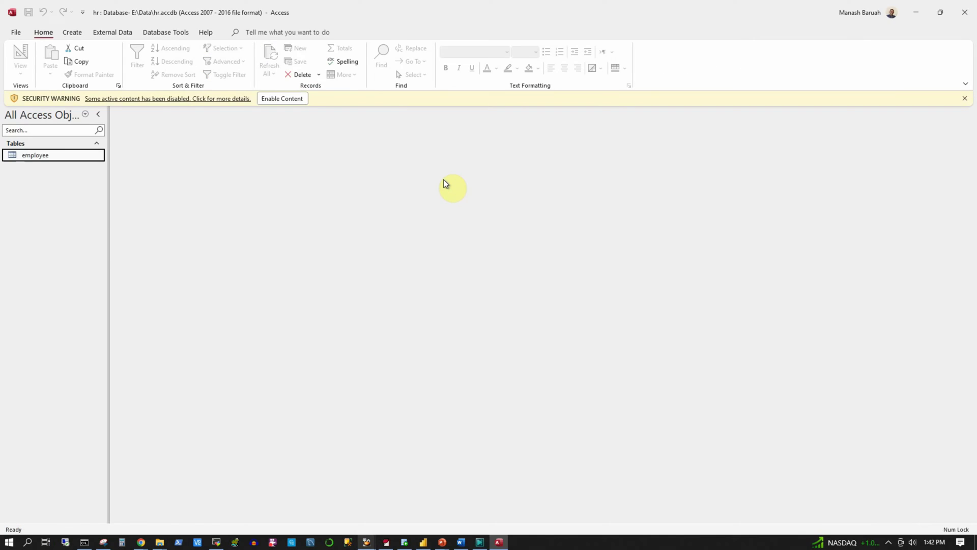
Open the employee table of the hr database in Access to review its records, and close Access
{"action": "double_click", "coordinate": [35, 154]}
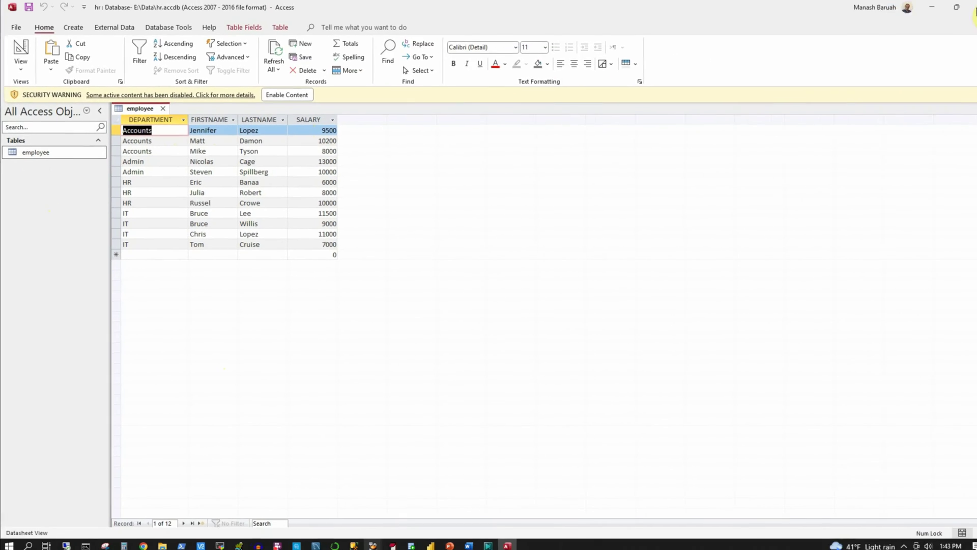
{"action": "left_click", "coordinate": [963, 13]}
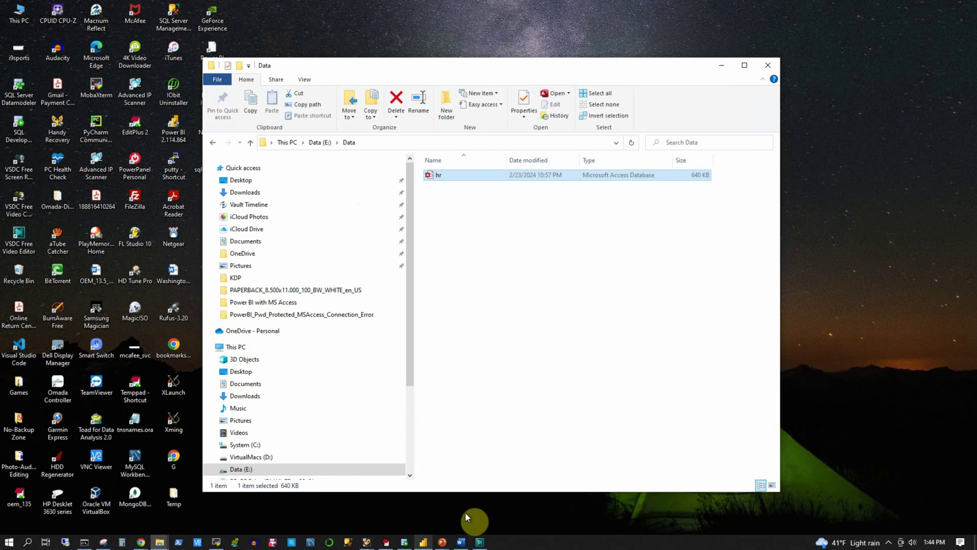
Switch to Power BI Desktop and start a data connection using the Access database source from the Database category
{"action": "left_click", "coordinate": [424, 542]}
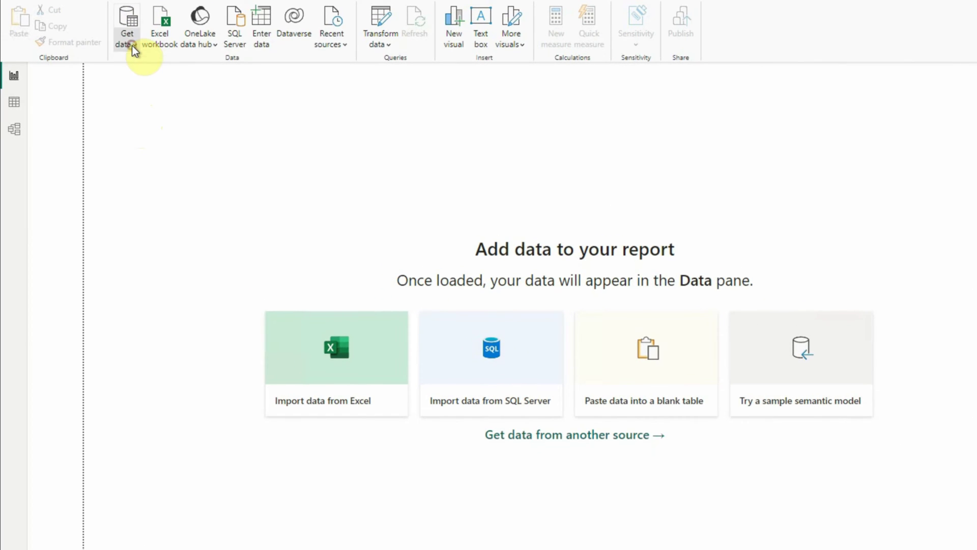
{"action": "left_click", "coordinate": [132, 45]}
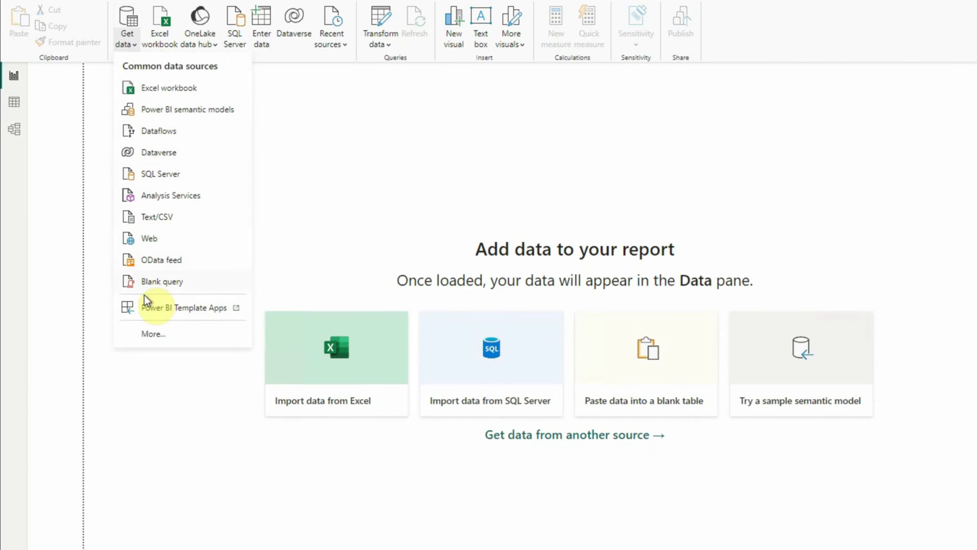
{"action": "left_click", "coordinate": [163, 336]}
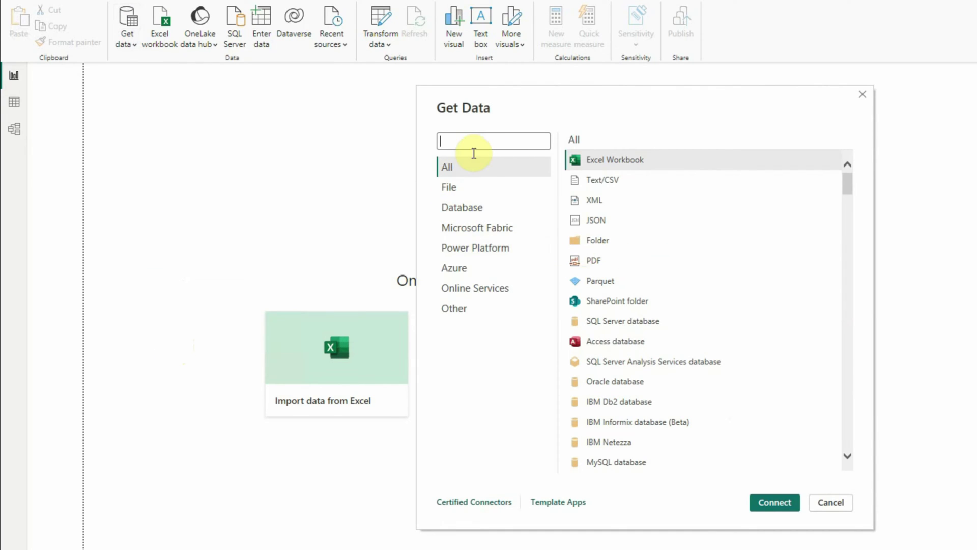
{"action": "left_click", "coordinate": [460, 210]}
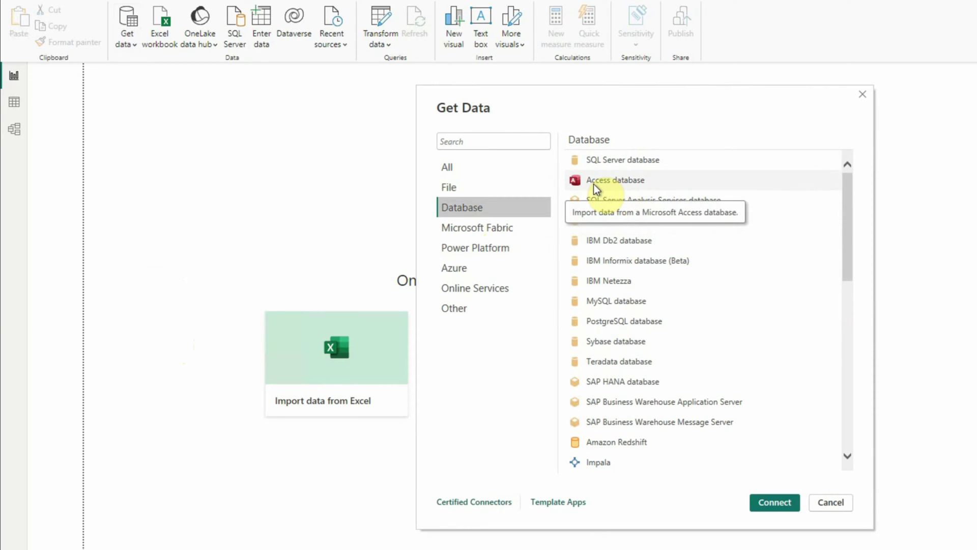
{"action": "left_click", "coordinate": [631, 184]}
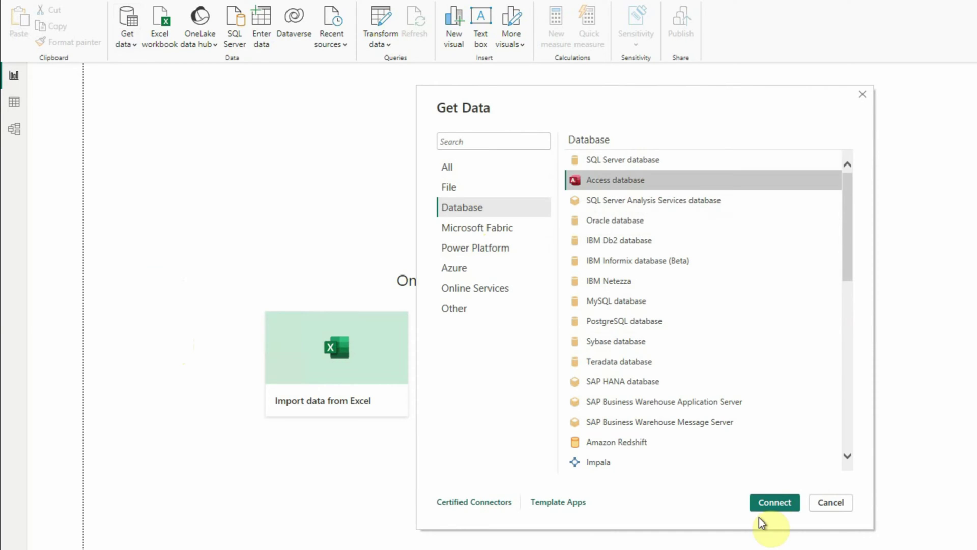
{"action": "left_click", "coordinate": [762, 501]}
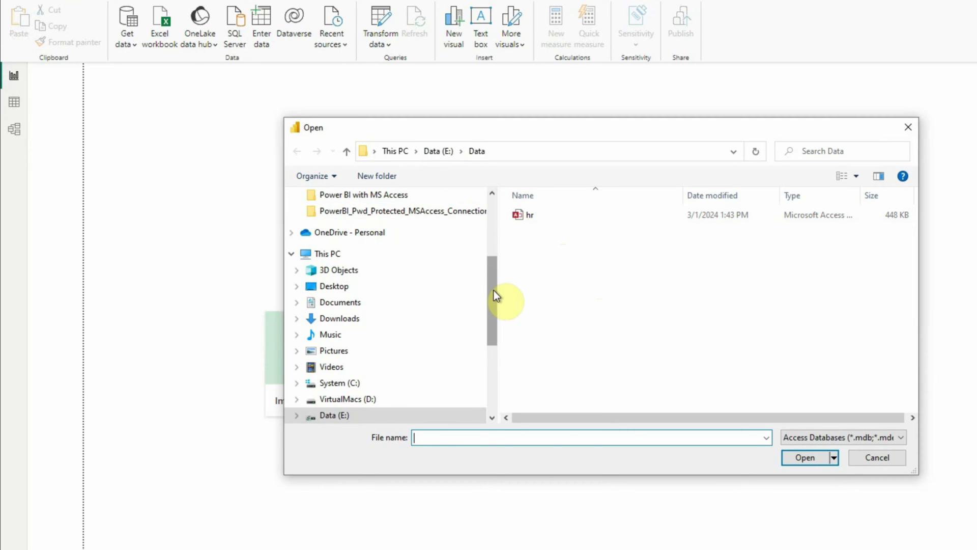
Open the hr Access database from E:\Data and load its employee table into the report
{"action": "left_click_drag", "start_coordinate": [494, 290], "coordinate": [496, 231]}
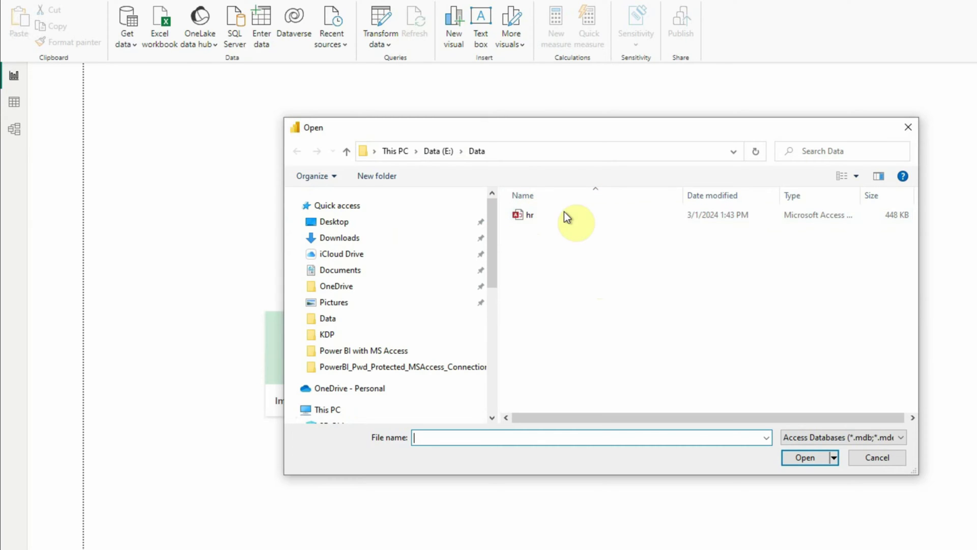
{"action": "left_click", "coordinate": [542, 222]}
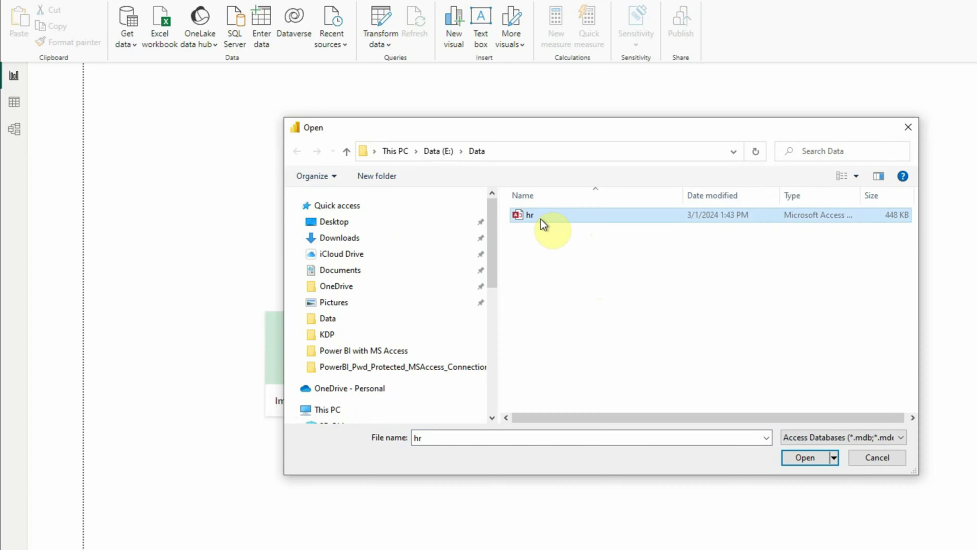
{"action": "left_click", "coordinate": [795, 456]}
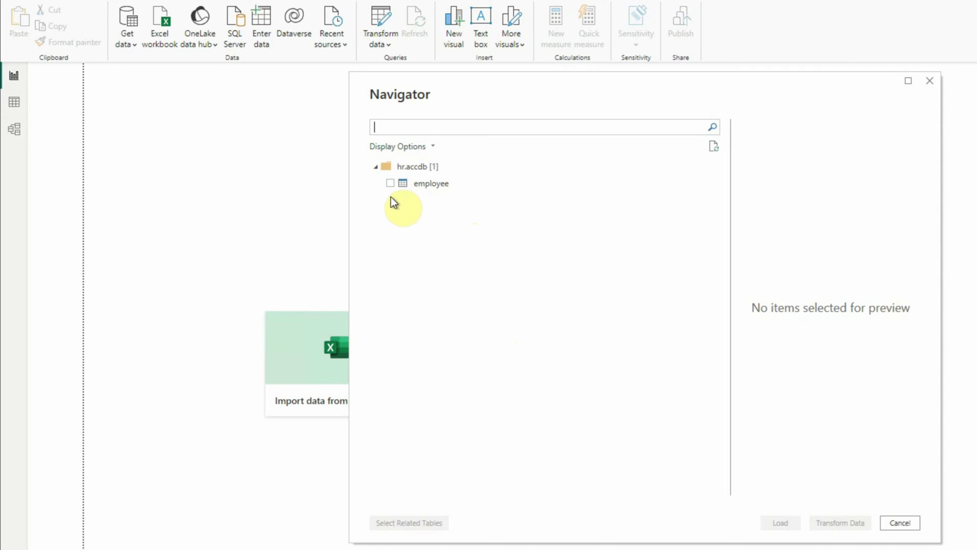
{"action": "left_click", "coordinate": [390, 184]}
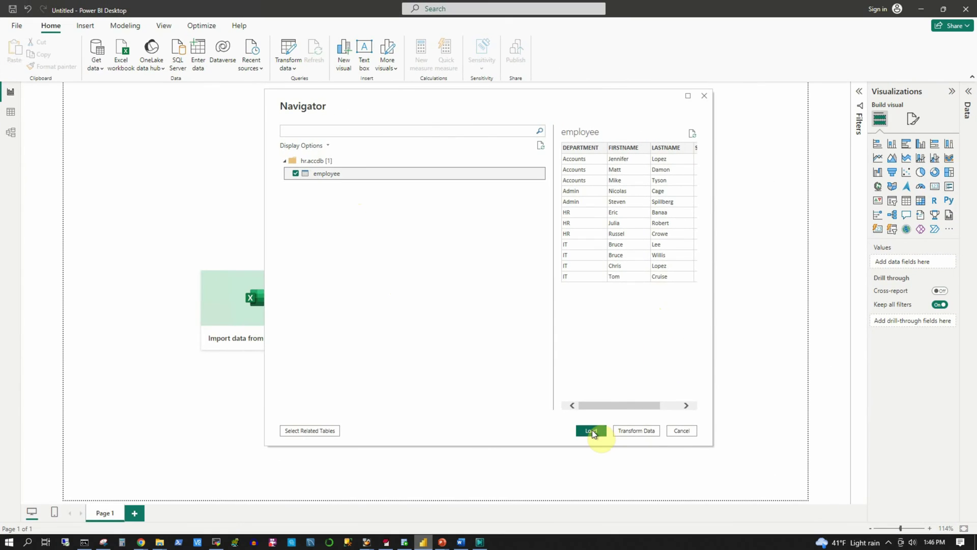
{"action": "left_click", "coordinate": [591, 430]}
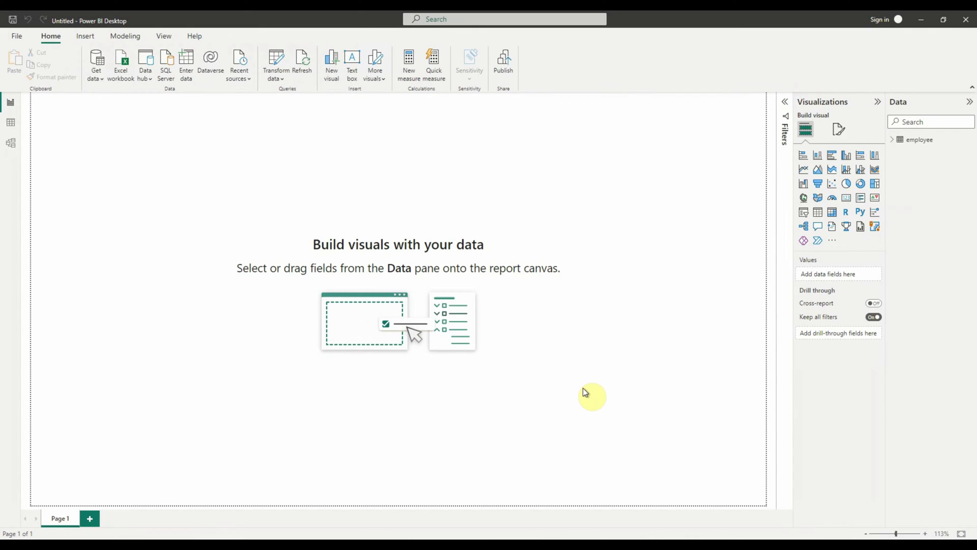
Save the report in the Downloads folder as a Power BI file named POWERBI_EXCEL
{"action": "left_click", "coordinate": [13, 19]}
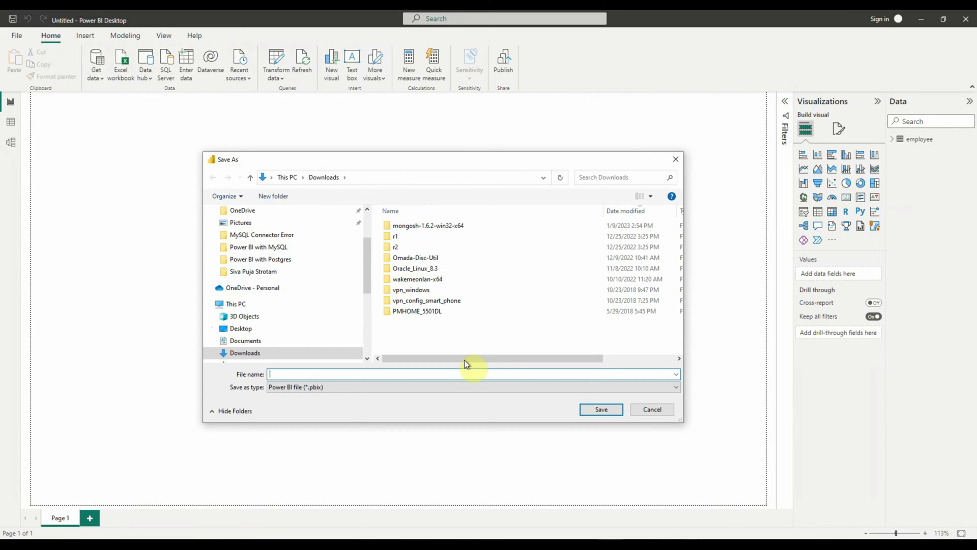
{"action": "type", "text": "POWERBI_EXCEL"}
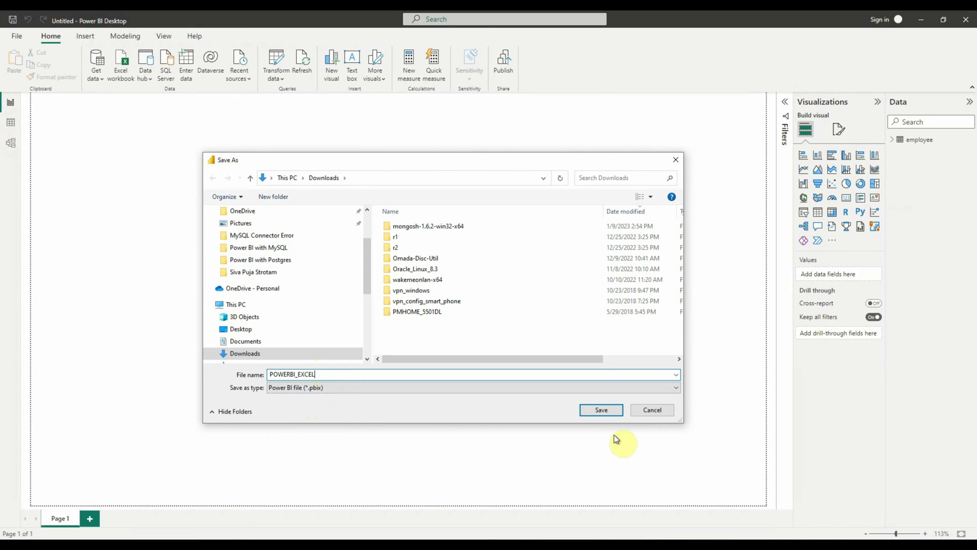
{"action": "left_click", "coordinate": [602, 413]}
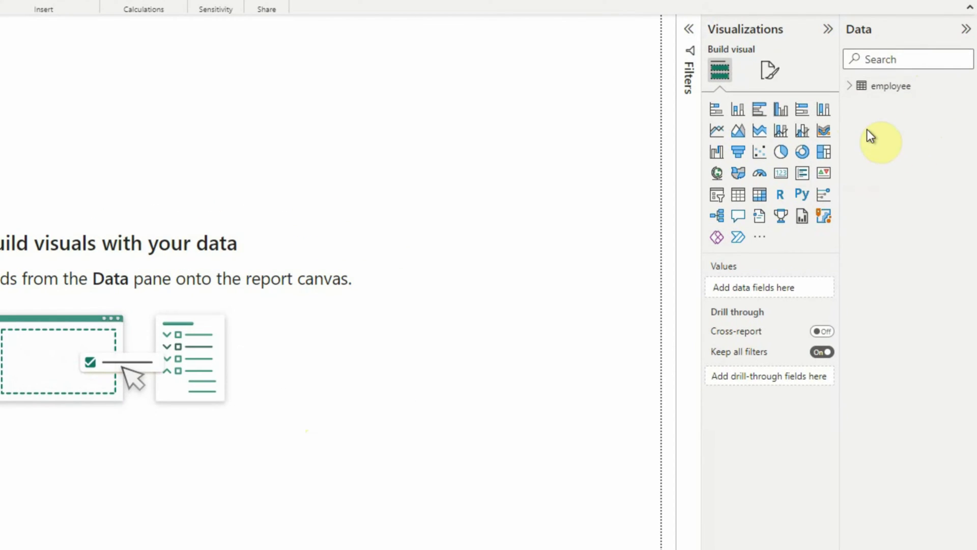
Rename the employee table to "myschema employee"
{"action": "mouse_move", "coordinate": [852, 97]}
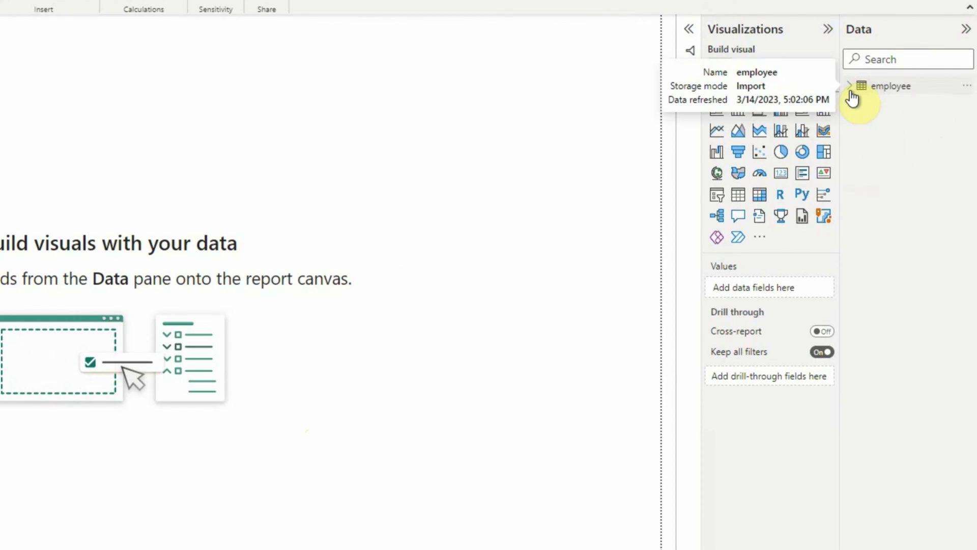
{"action": "left_click", "coordinate": [966, 88]}
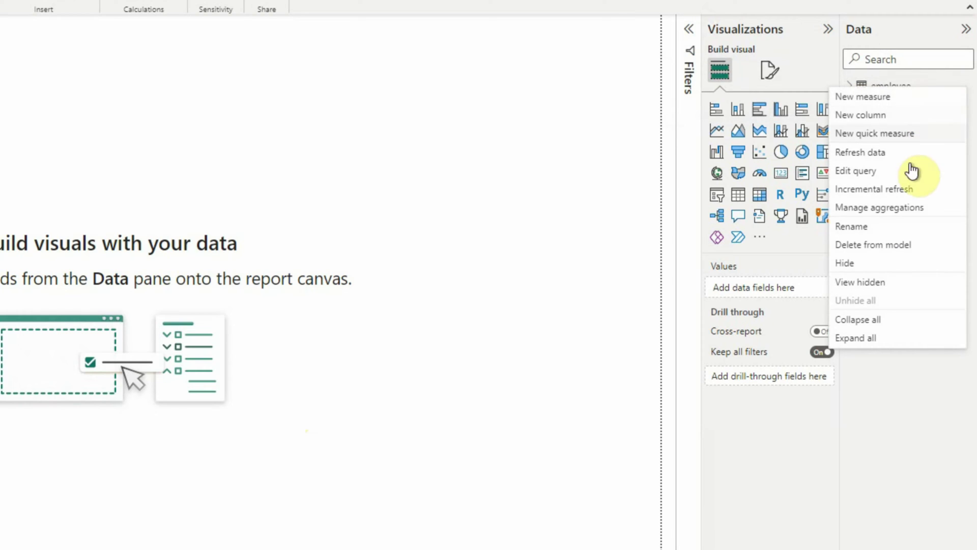
{"action": "left_click", "coordinate": [866, 225]}
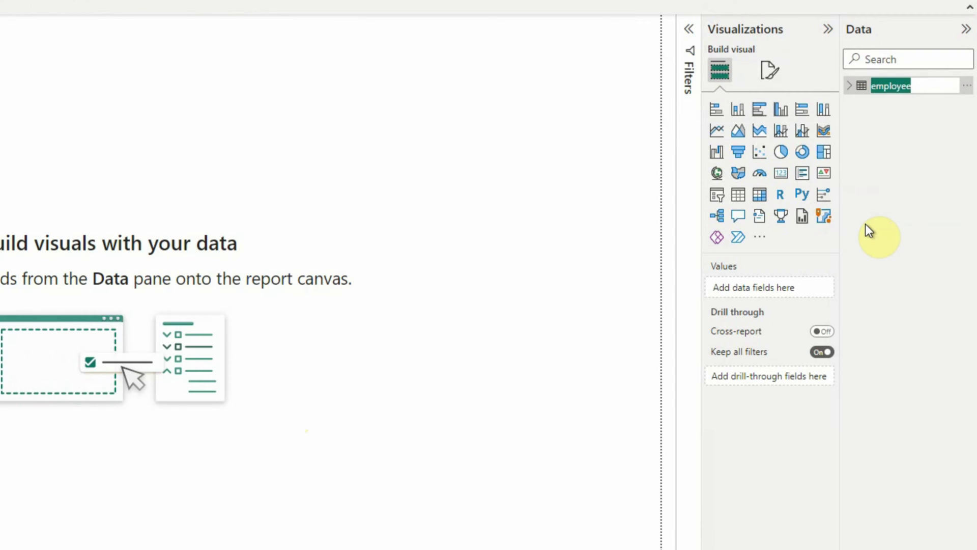
{"action": "type", "text": "mys"}
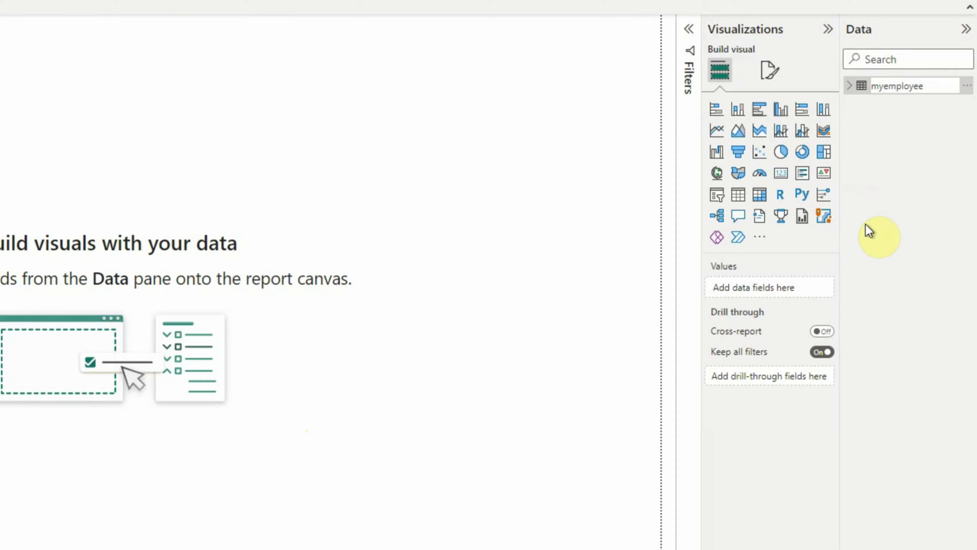
{"action": "type", "text": "chema"}
{"action": "key", "text": "Return"}
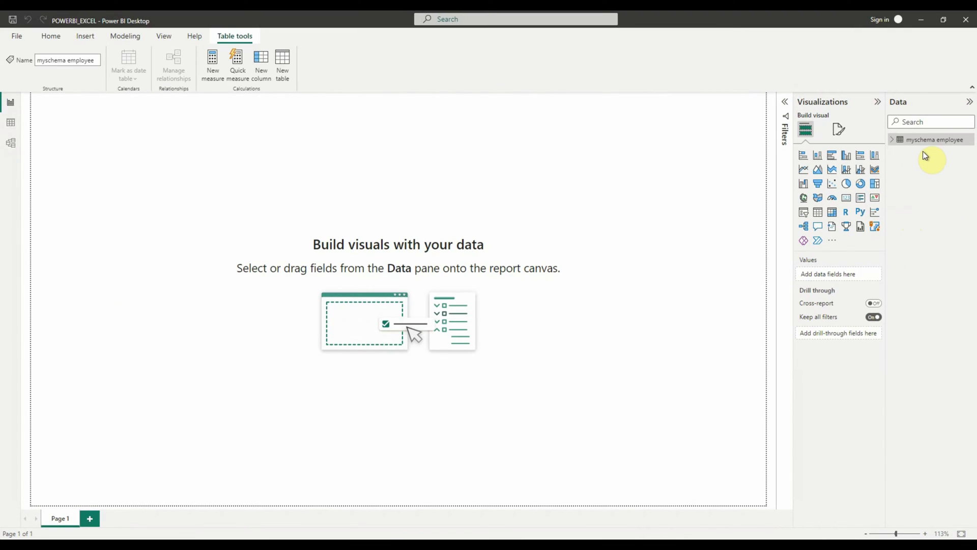
{"action": "left_click", "coordinate": [179, 175]}
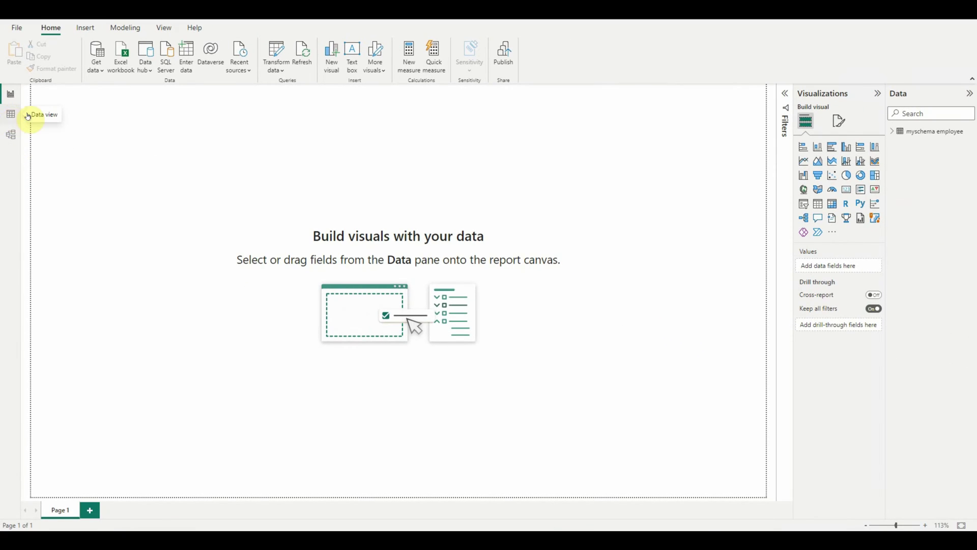
Examine the imported employee records in Data view and the table's fields in Model view, and return to Report view
{"action": "left_click", "coordinate": [10, 115]}
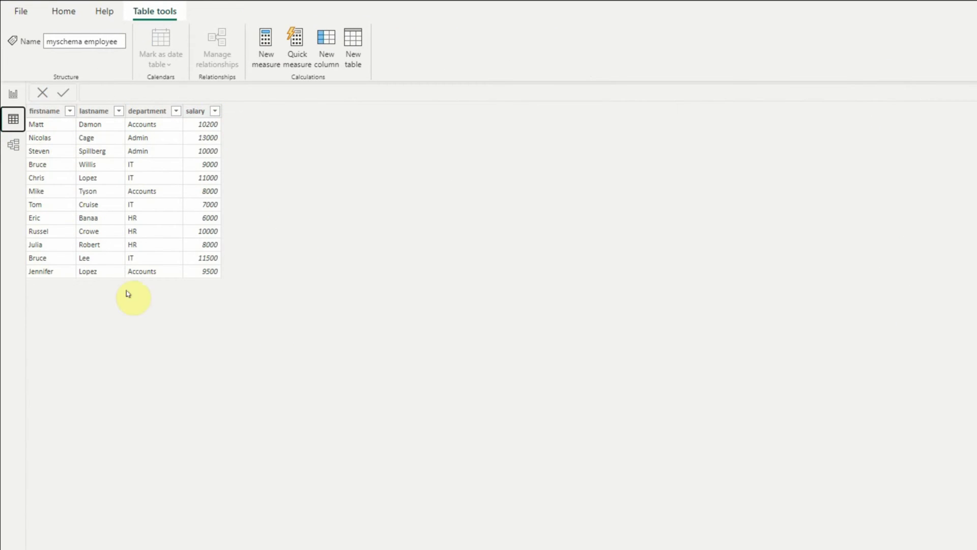
{"action": "left_click", "coordinate": [15, 147]}
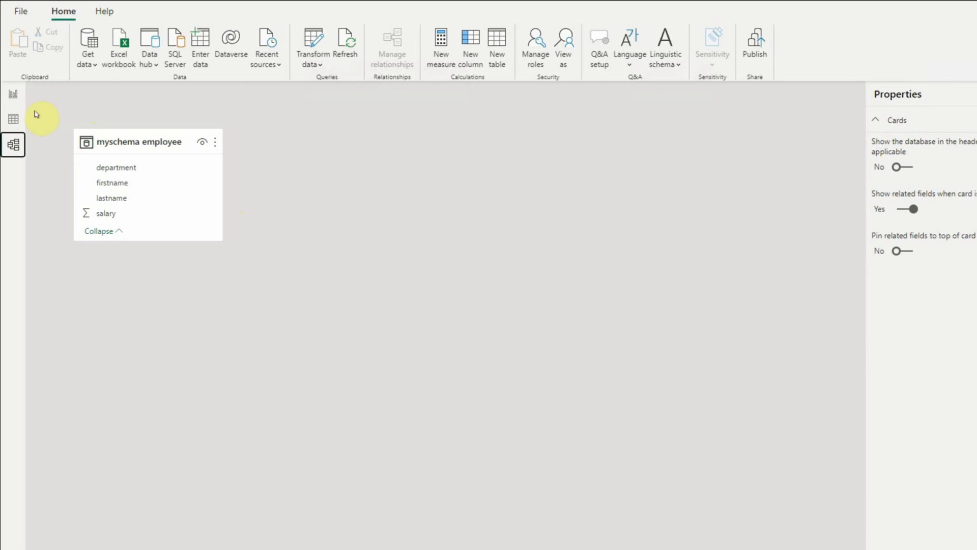
{"action": "left_click", "coordinate": [14, 96]}
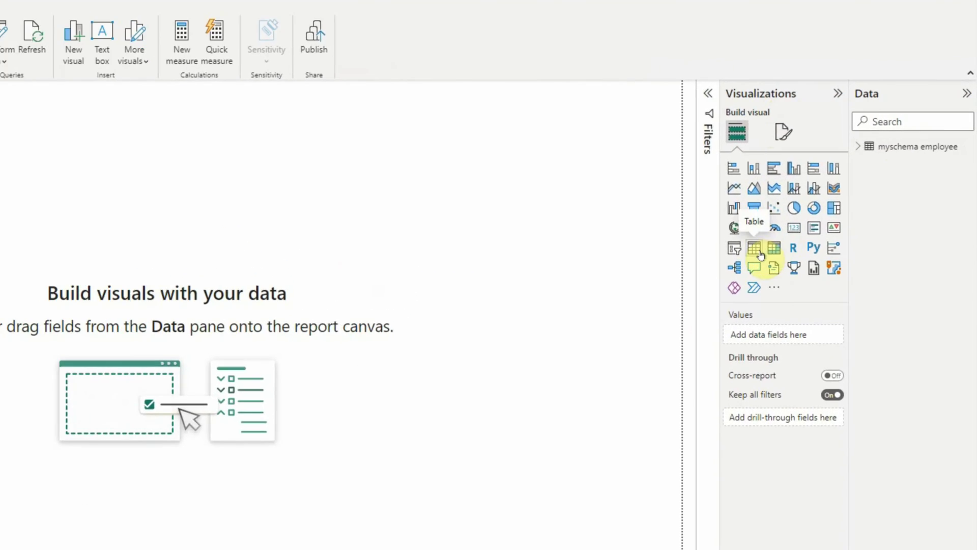
Add a table visual with the department, firstname, lastname and salary fields, and enlarge it to fit all columns and rows
{"action": "left_click", "coordinate": [754, 248]}
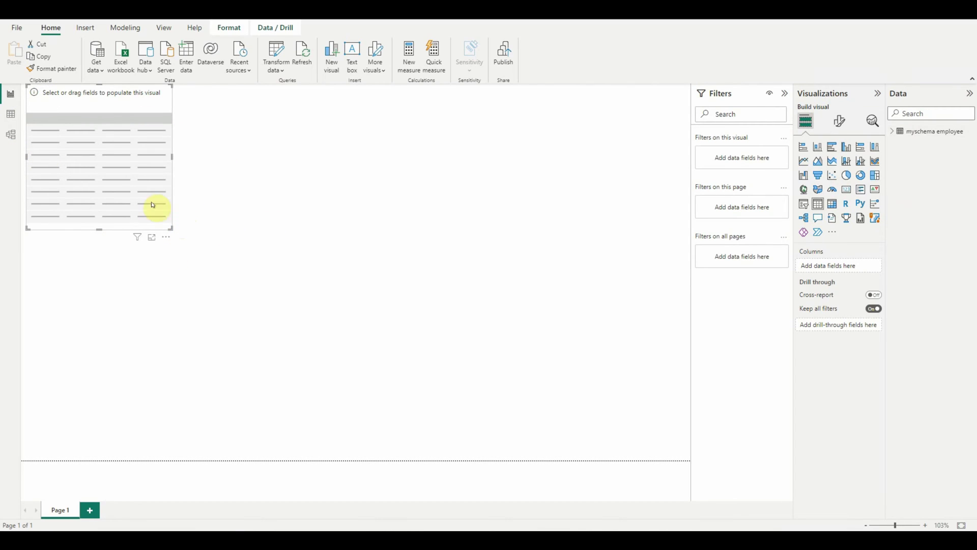
{"action": "left_click", "coordinate": [893, 134]}
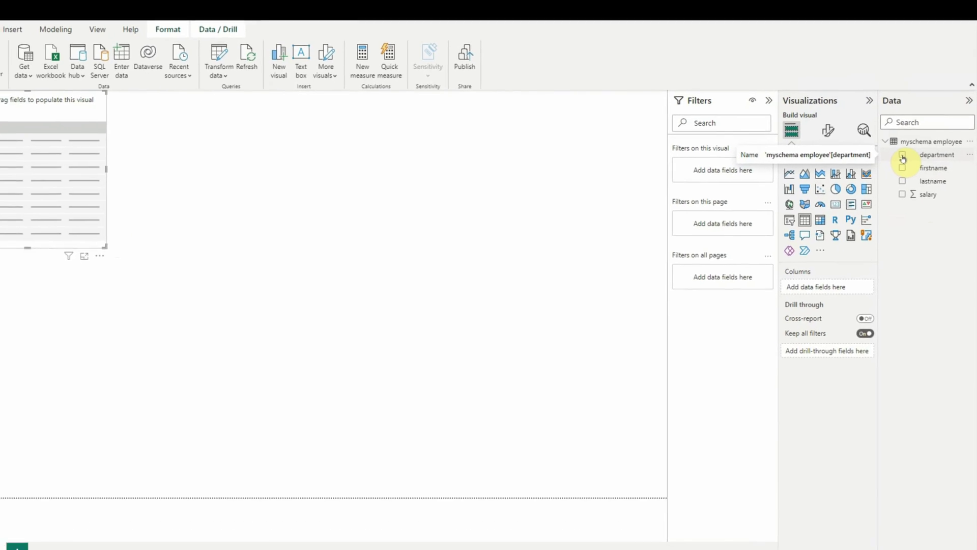
{"action": "left_click", "coordinate": [908, 144]}
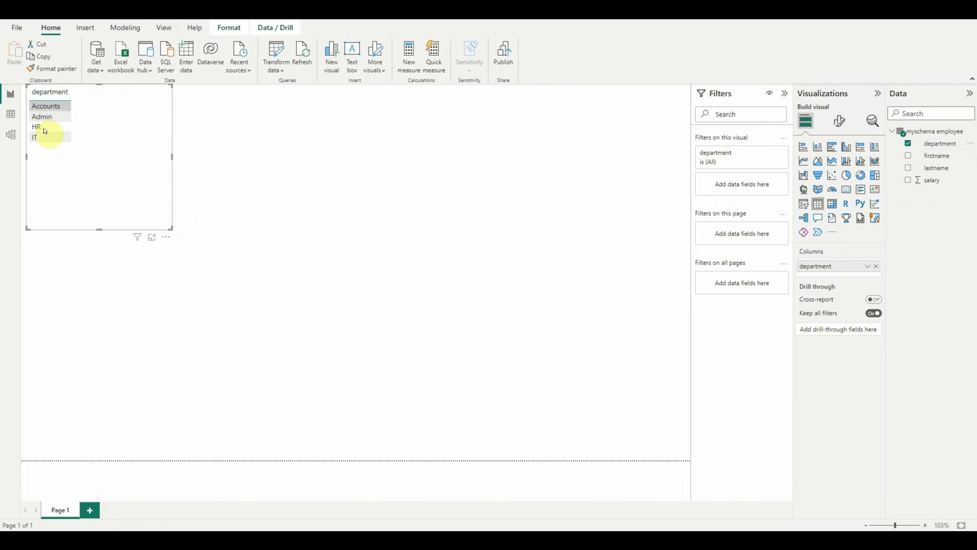
{"action": "left_click", "coordinate": [909, 155]}
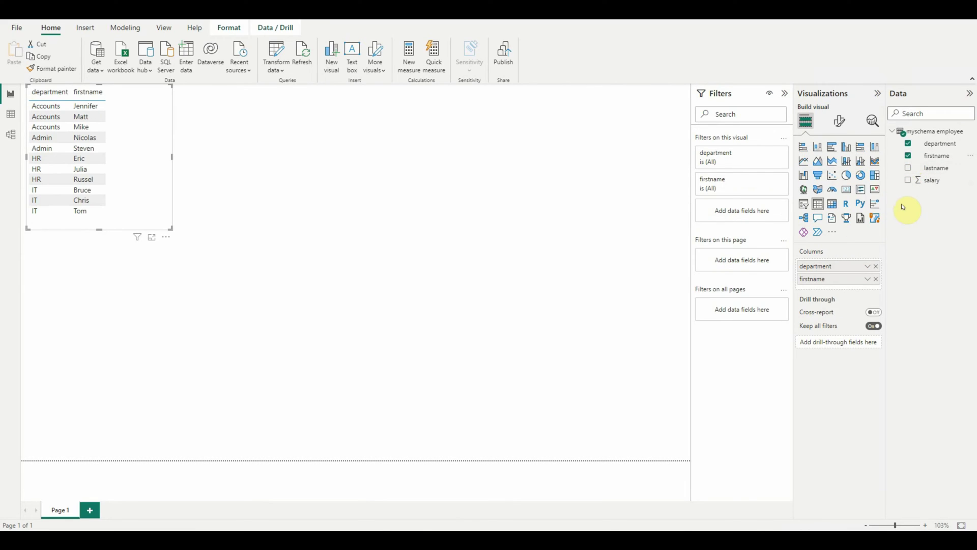
{"action": "left_click", "coordinate": [909, 168]}
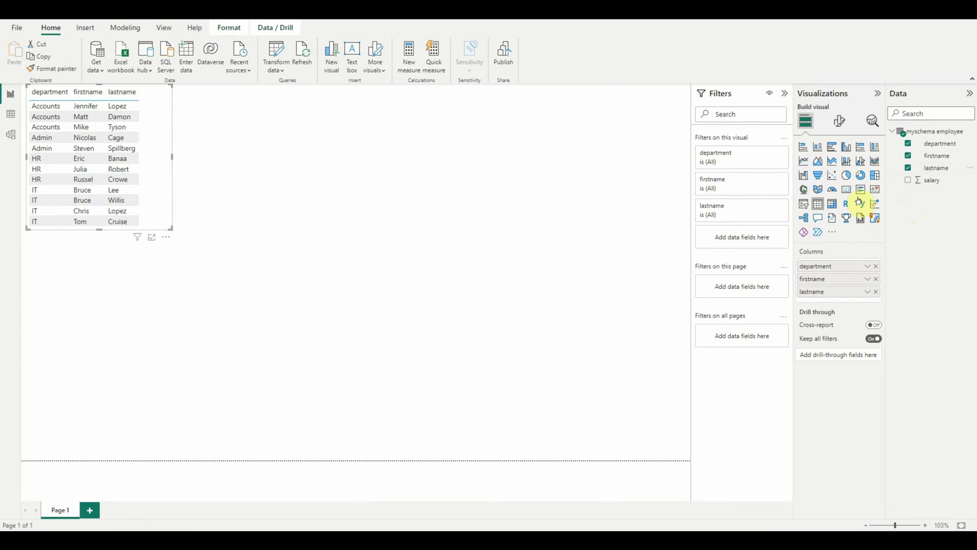
{"action": "left_click", "coordinate": [908, 182]}
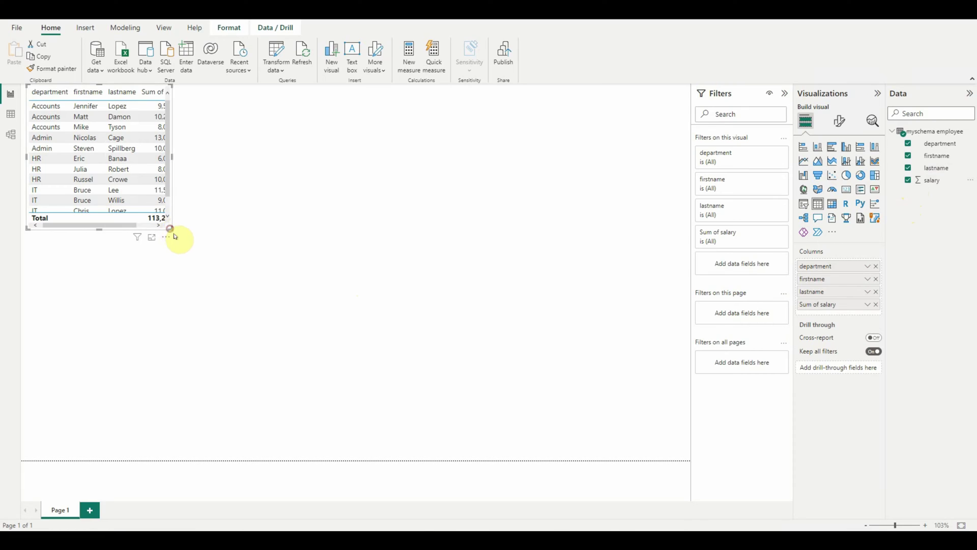
{"action": "left_click_drag", "start_coordinate": [171, 229], "coordinate": [205, 262]}
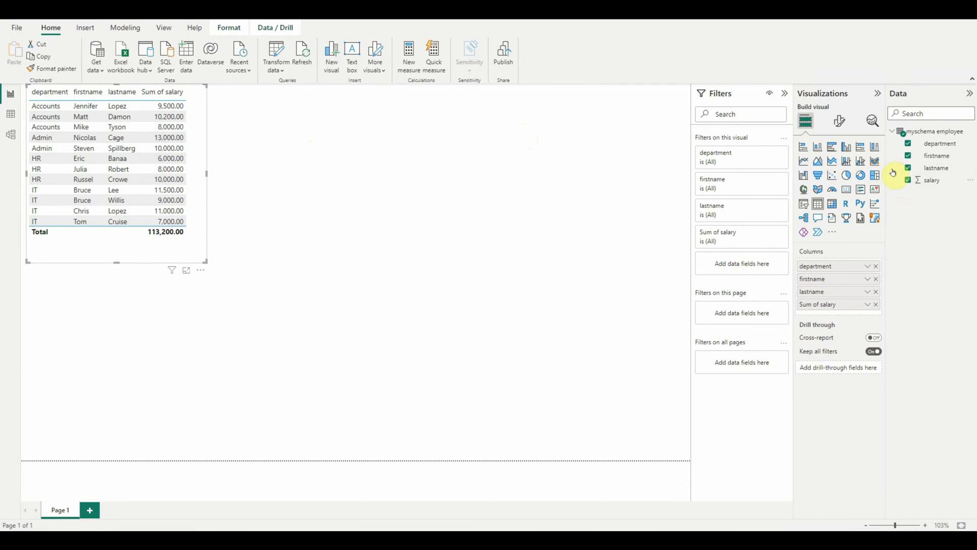
Deselect the table visual, add a pie chart to the page, and place it beside the table
{"action": "left_click", "coordinate": [846, 176]}
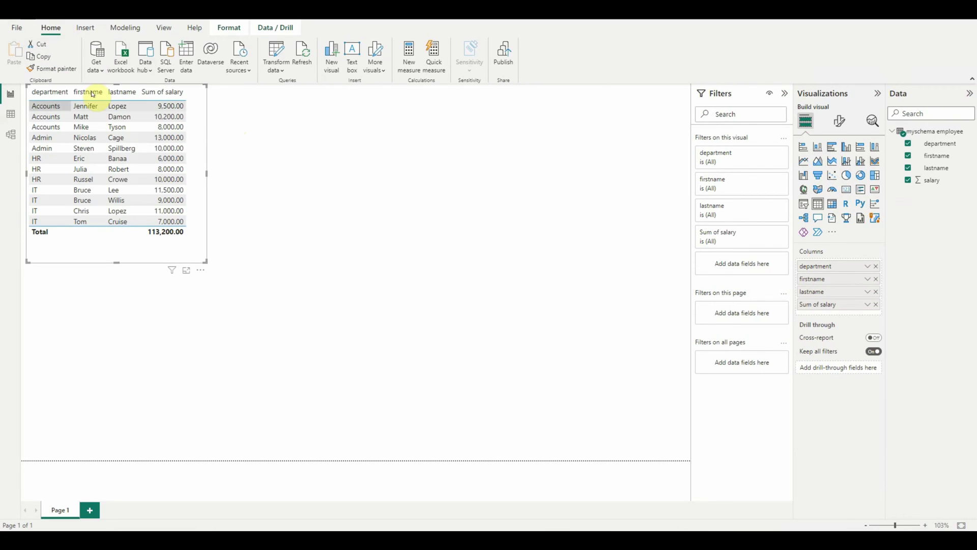
{"action": "left_click", "coordinate": [306, 194]}
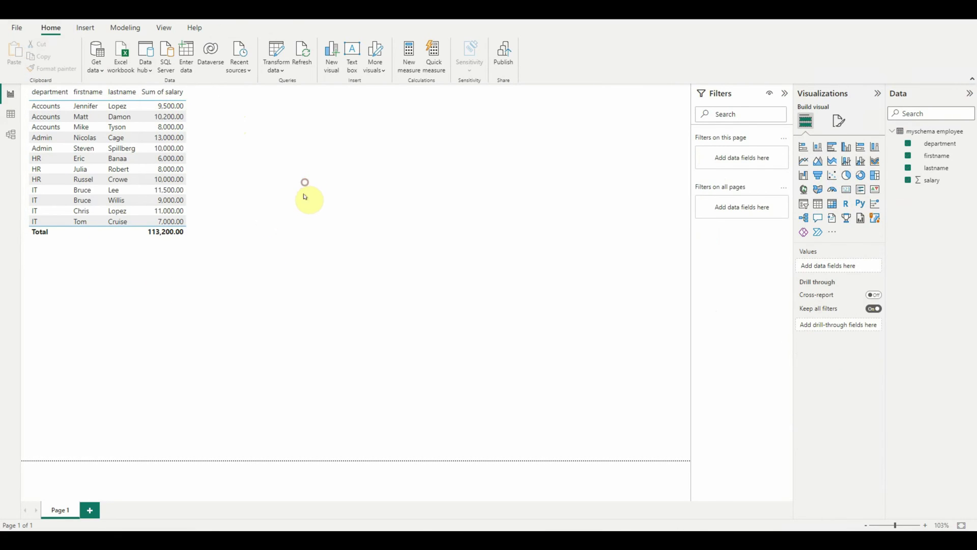
{"action": "left_click", "coordinate": [363, 193]}
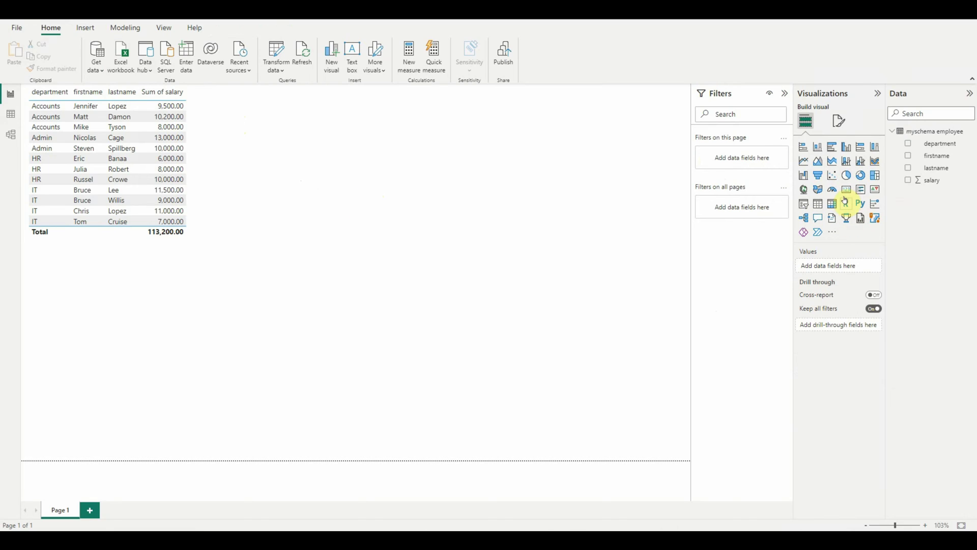
{"action": "left_click", "coordinate": [847, 177]}
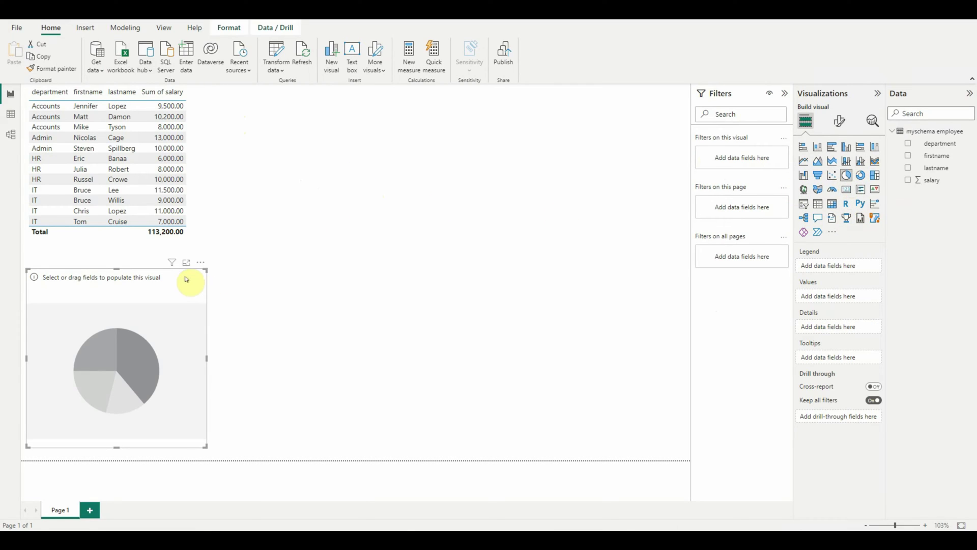
{"action": "left_click", "coordinate": [185, 275]}
{"action": "left_click_drag", "start_coordinate": [307, 237], "coordinate": [396, 91]}
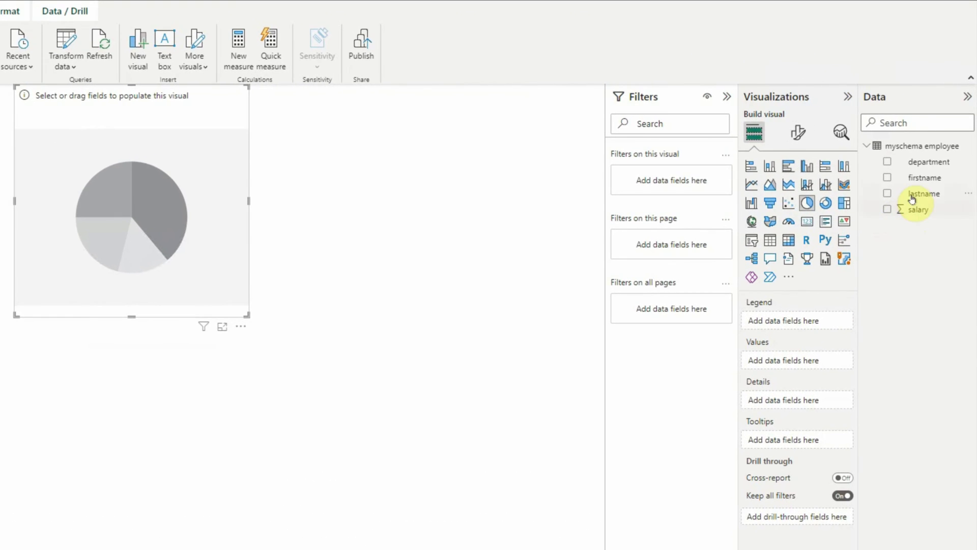
Assign department to the pie chart's legend and salary to its values, and enlarge the chart
{"action": "left_click_drag", "start_coordinate": [925, 164], "coordinate": [818, 326]}
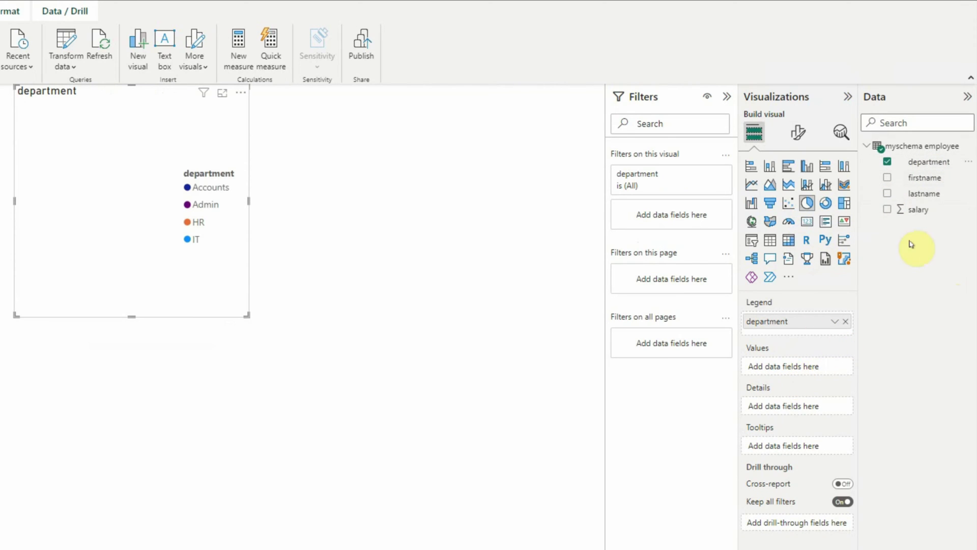
{"action": "left_click_drag", "start_coordinate": [914, 216], "coordinate": [791, 368]}
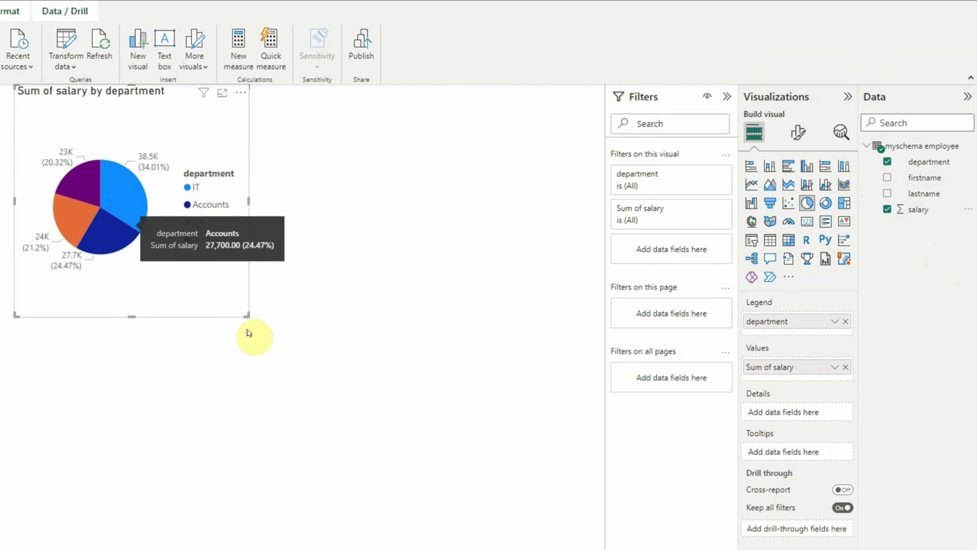
{"action": "left_click_drag", "start_coordinate": [247, 316], "coordinate": [354, 357]}
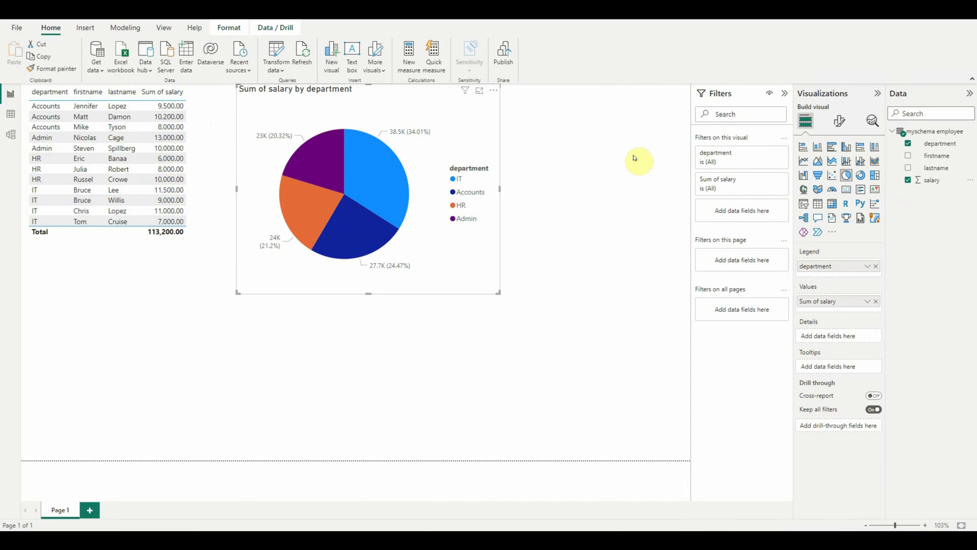
Add a slicer for the department field below the table visual and filter the report to Accounts and Admin
{"action": "left_click", "coordinate": [593, 181]}
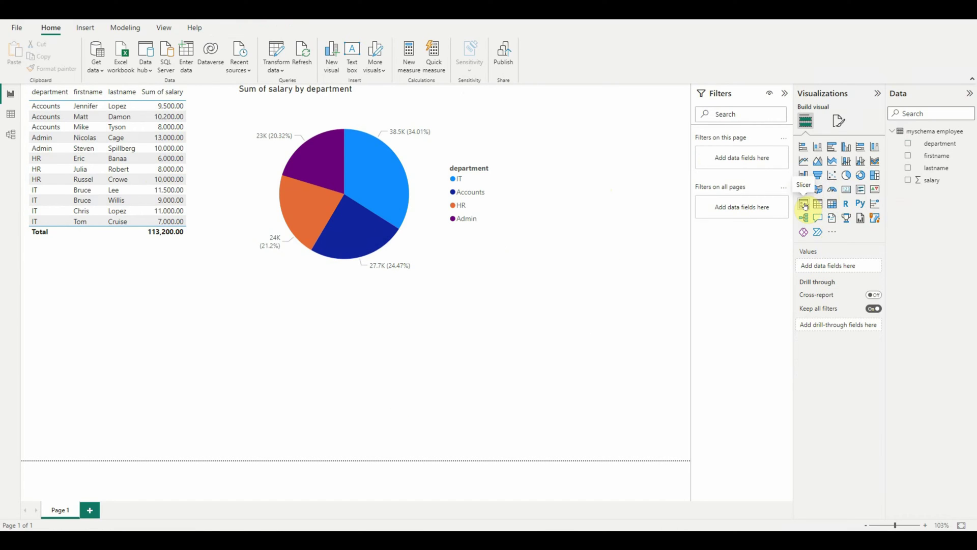
{"action": "left_click", "coordinate": [804, 204]}
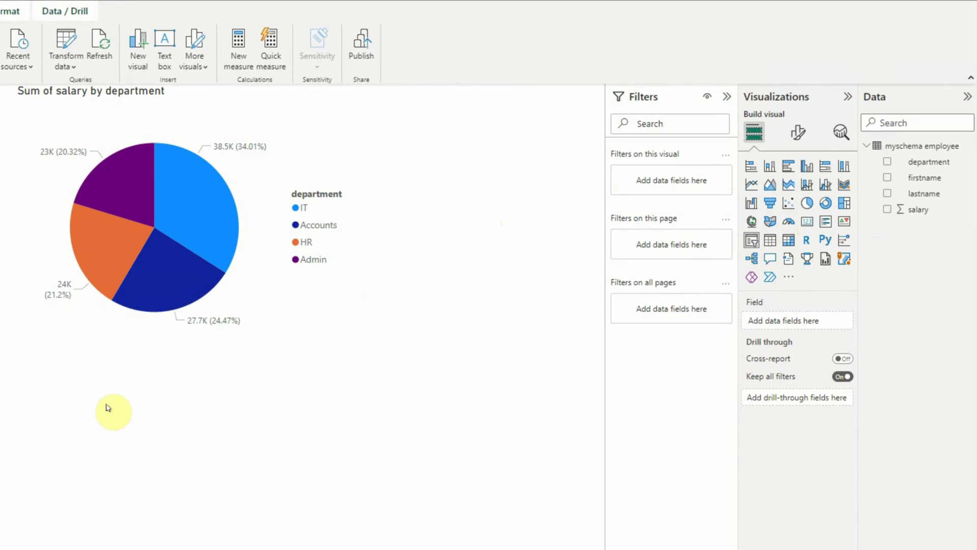
{"action": "left_click_drag", "start_coordinate": [116, 278], "coordinate": [115, 290]}
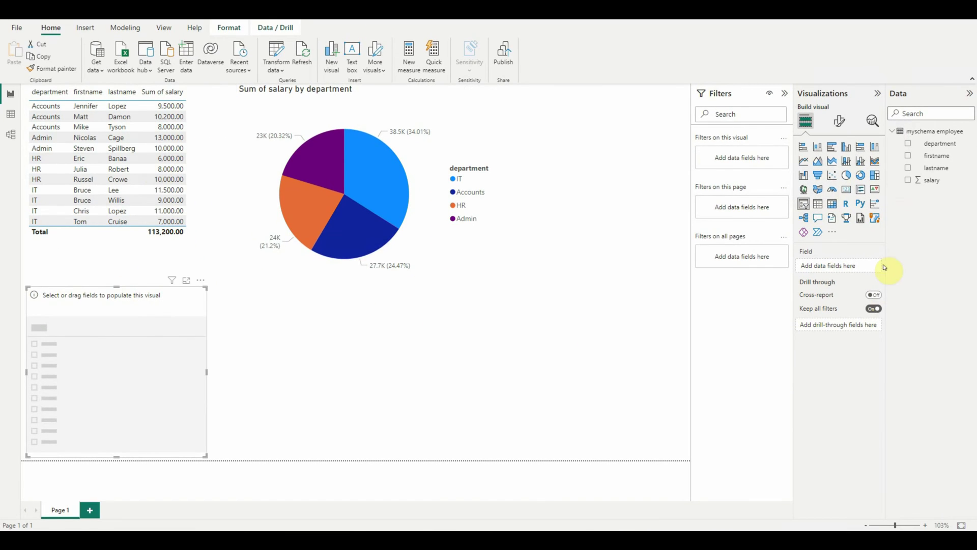
{"action": "left_click", "coordinate": [57, 97]}
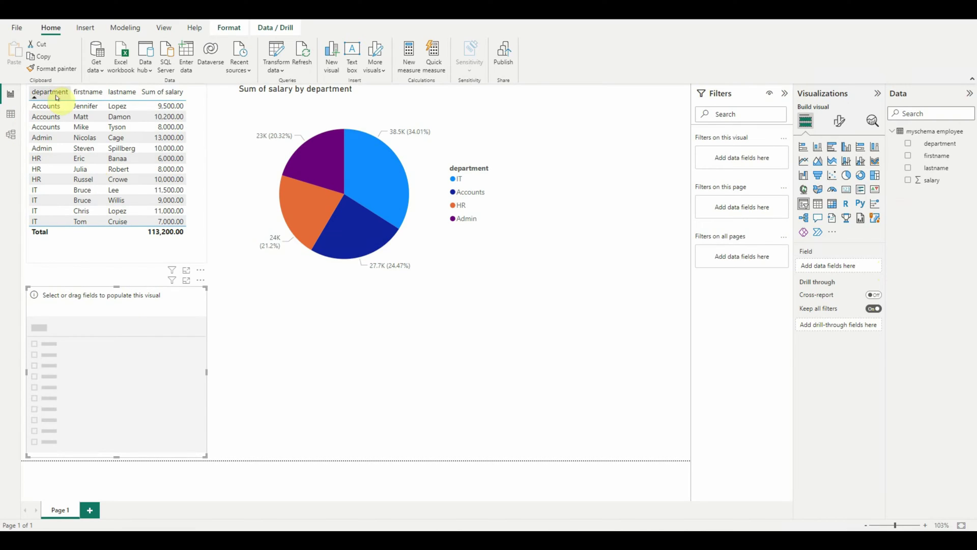
{"action": "left_click", "coordinate": [909, 144]}
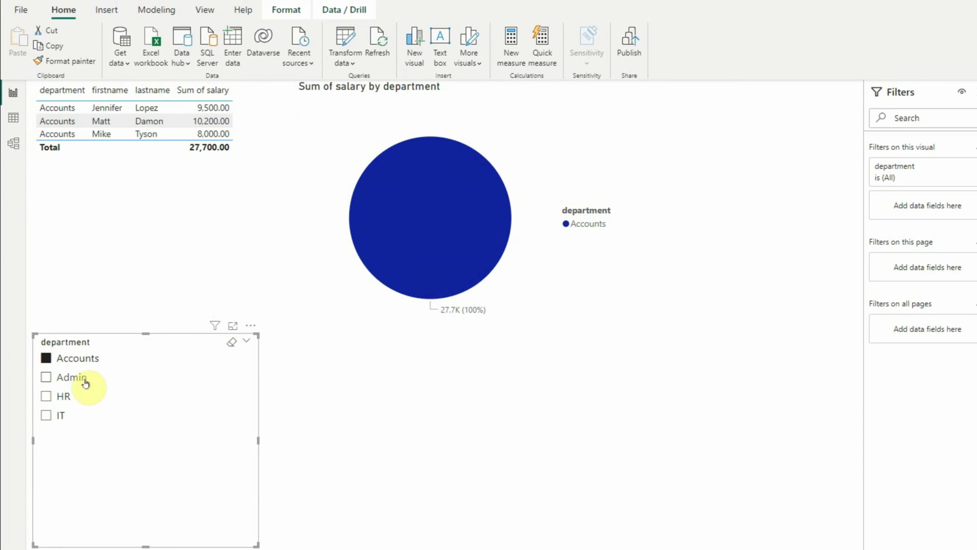
{"action": "left_click", "coordinate": [46, 379]}
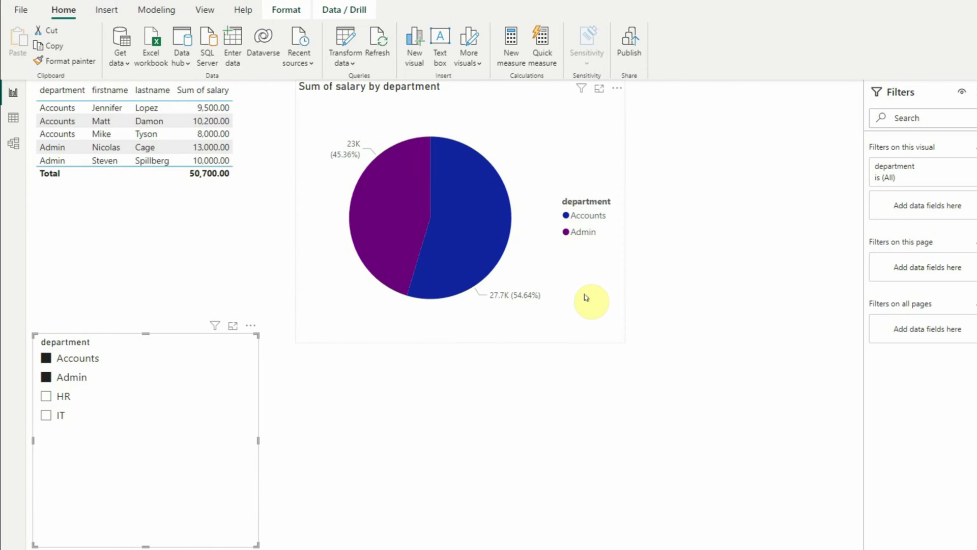
{"action": "left_click", "coordinate": [609, 441]}
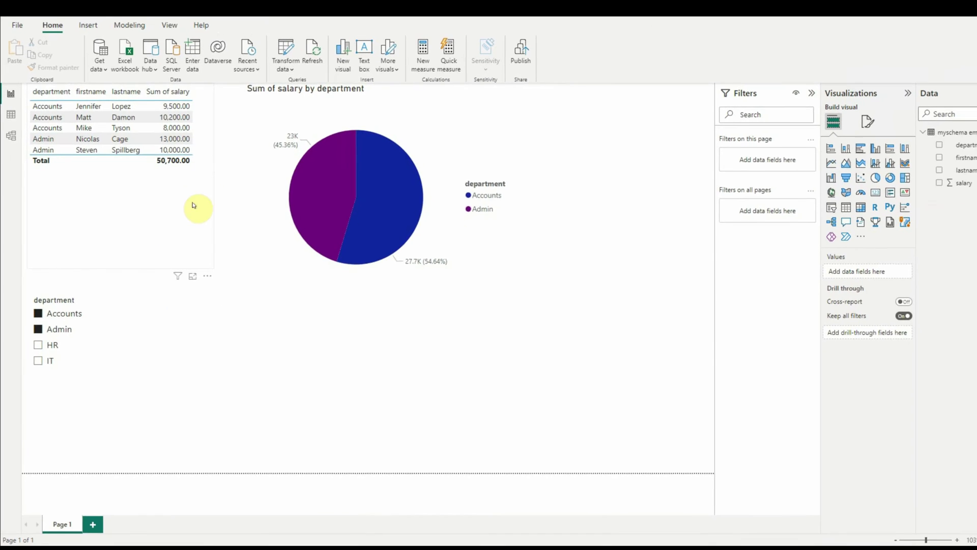
Shrink the pie chart and move it to the upper-right corner of the report page
{"action": "left_click", "coordinate": [454, 306]}
{"action": "left_click_drag", "start_coordinate": [238, 294], "coordinate": [323, 257]}
{"action": "left_click_drag", "start_coordinate": [445, 119], "coordinate": [631, 121]}
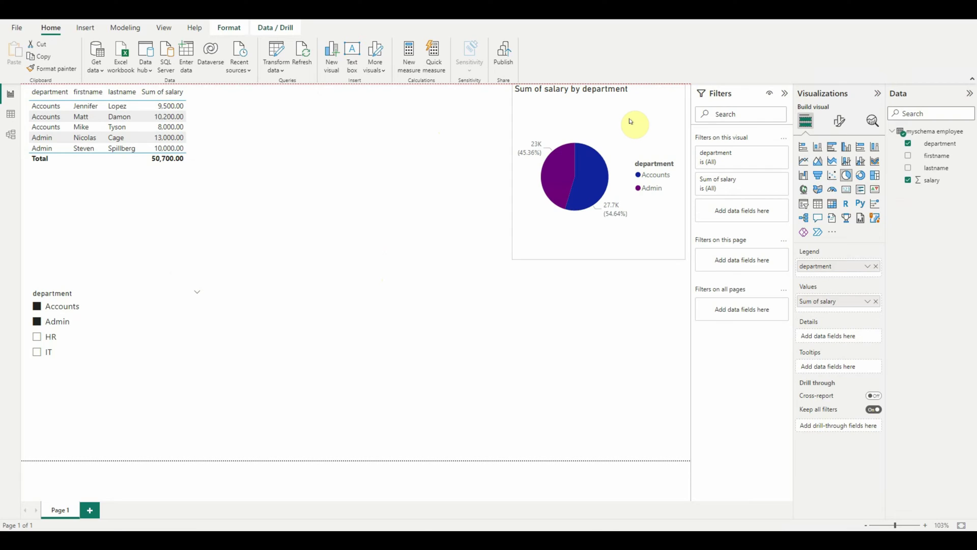
Arrange the slicer, table and pie chart in one row along the page's upper part, and widen the pie chart toward the table
{"action": "left_click_drag", "start_coordinate": [117, 214], "coordinate": [392, 214]}
{"action": "left_click_drag", "start_coordinate": [90, 339], "coordinate": [103, 159]}
{"action": "left_click_drag", "start_coordinate": [349, 183], "coordinate": [248, 210]}
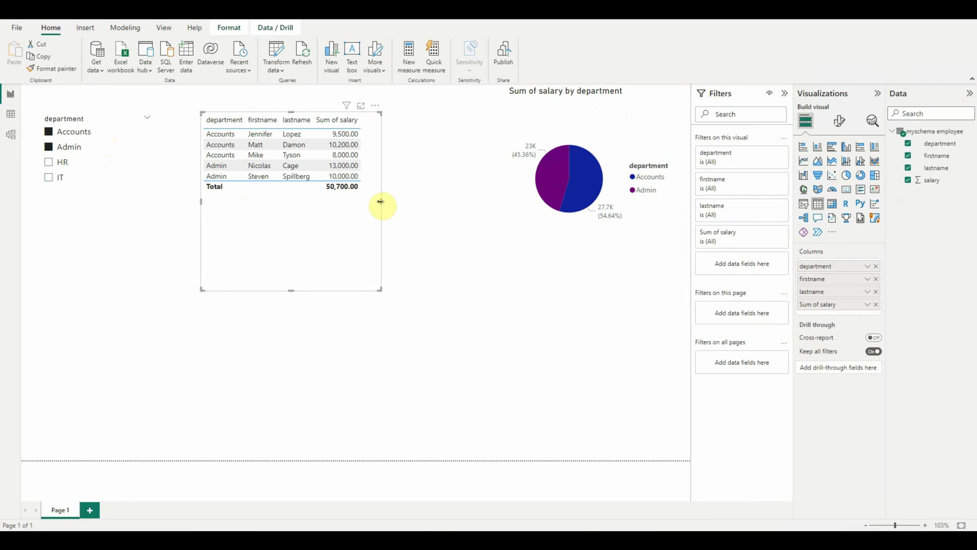
{"action": "left_click_drag", "start_coordinate": [526, 245], "coordinate": [524, 270]}
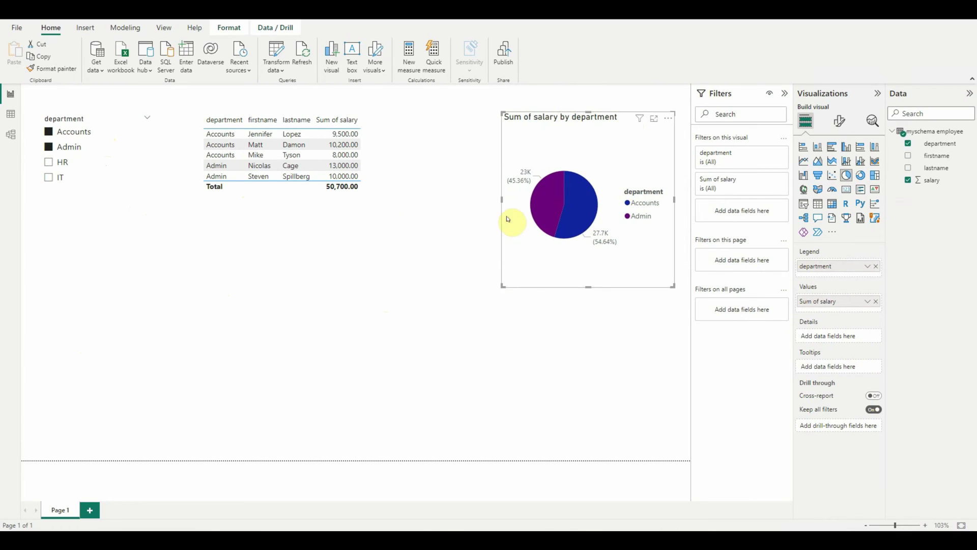
{"action": "left_click_drag", "start_coordinate": [502, 210], "coordinate": [385, 196]}
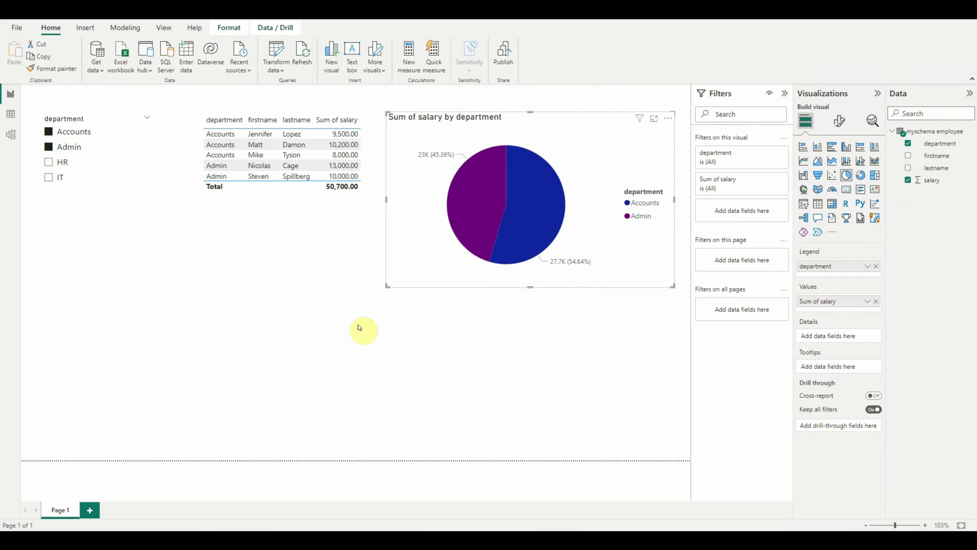
Add a ribbon chart across the page below the other visuals, with lastname on the X-axis and salary on the Y-axis
{"action": "left_click", "coordinate": [308, 315]}
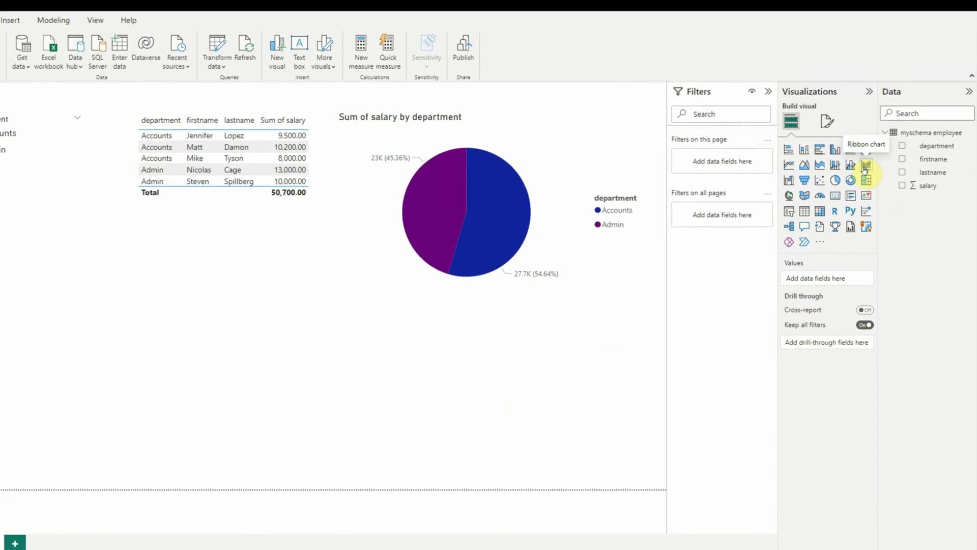
{"action": "left_click", "coordinate": [848, 174]}
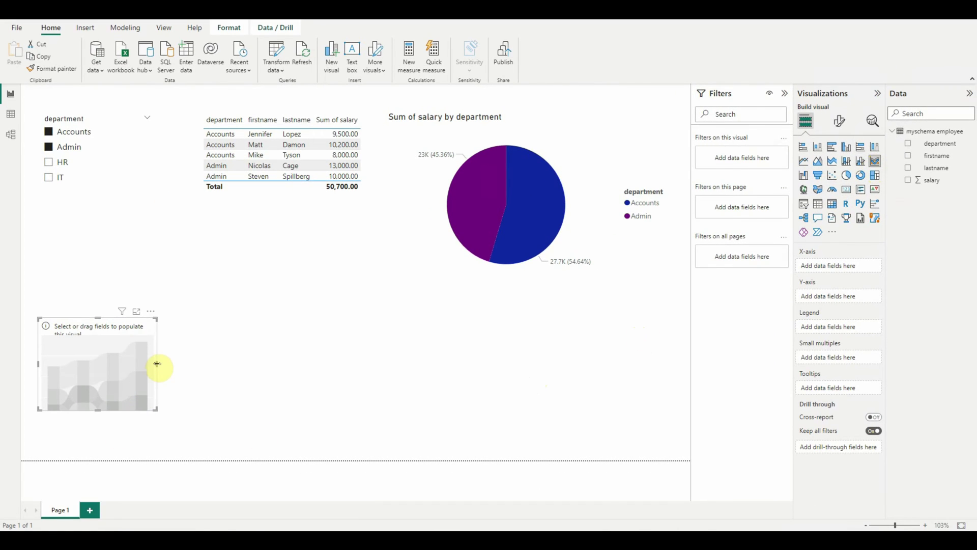
{"action": "left_click_drag", "start_coordinate": [156, 363], "coordinate": [677, 385]}
{"action": "left_click_drag", "start_coordinate": [357, 410], "coordinate": [353, 436]}
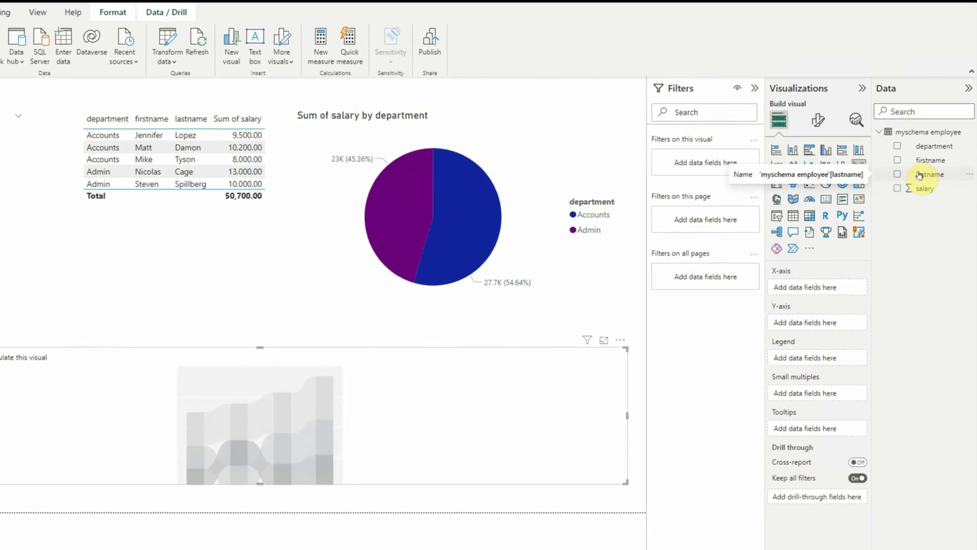
{"action": "left_click_drag", "start_coordinate": [921, 188], "coordinate": [285, 452]}
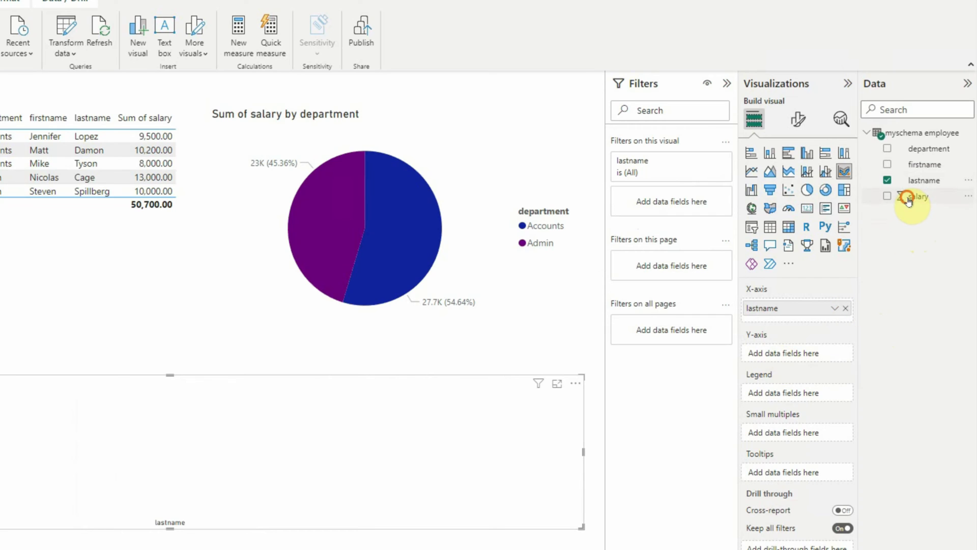
{"action": "left_click_drag", "start_coordinate": [909, 201], "coordinate": [793, 353]}
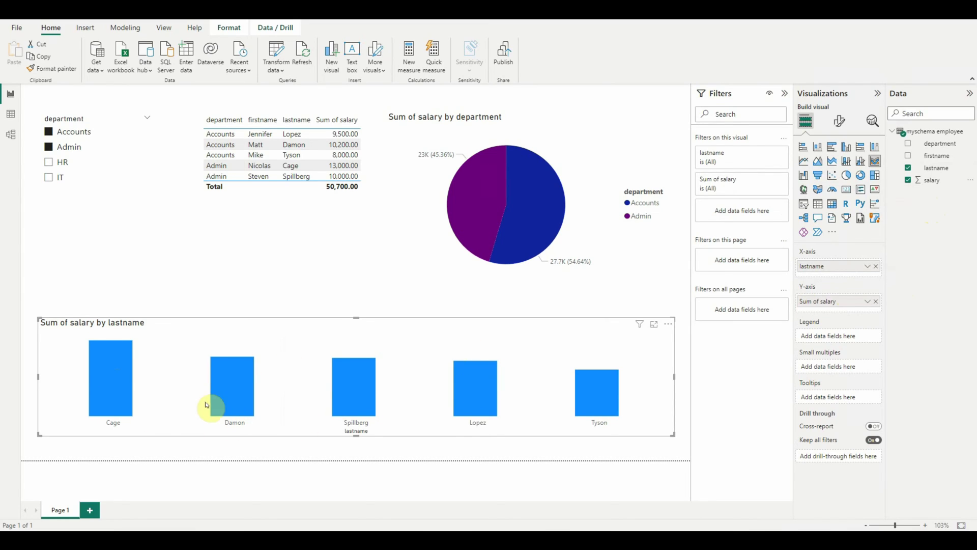
Inspect the salary values of the ribbon chart's bars and clear the department slicer's selections
{"action": "mouse_move", "coordinate": [103, 361]}
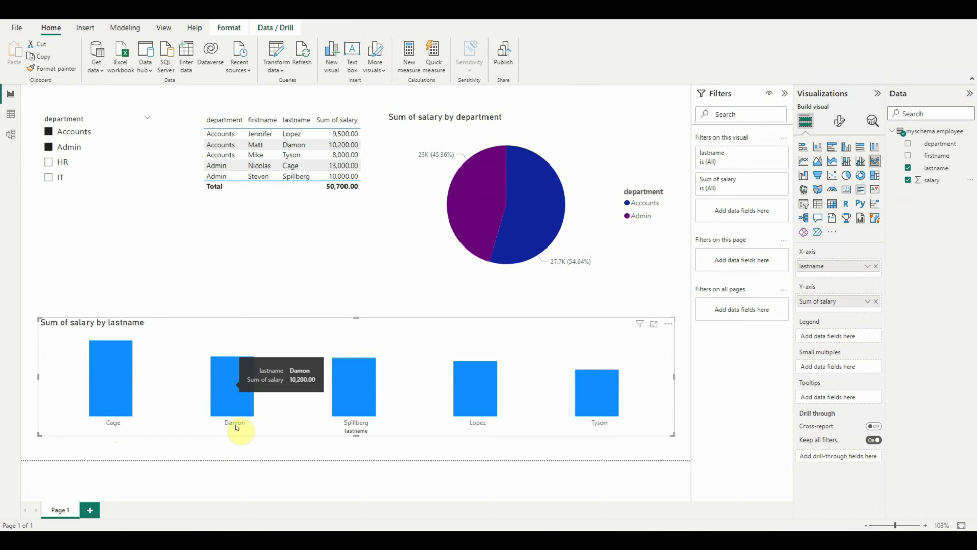
{"action": "mouse_move", "coordinate": [237, 402]}
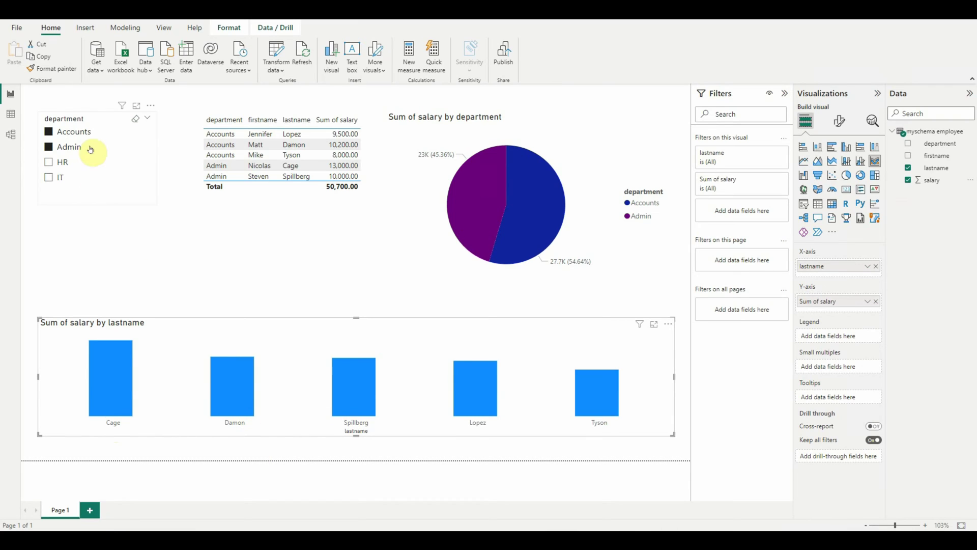
{"action": "left_click", "coordinate": [49, 142]}
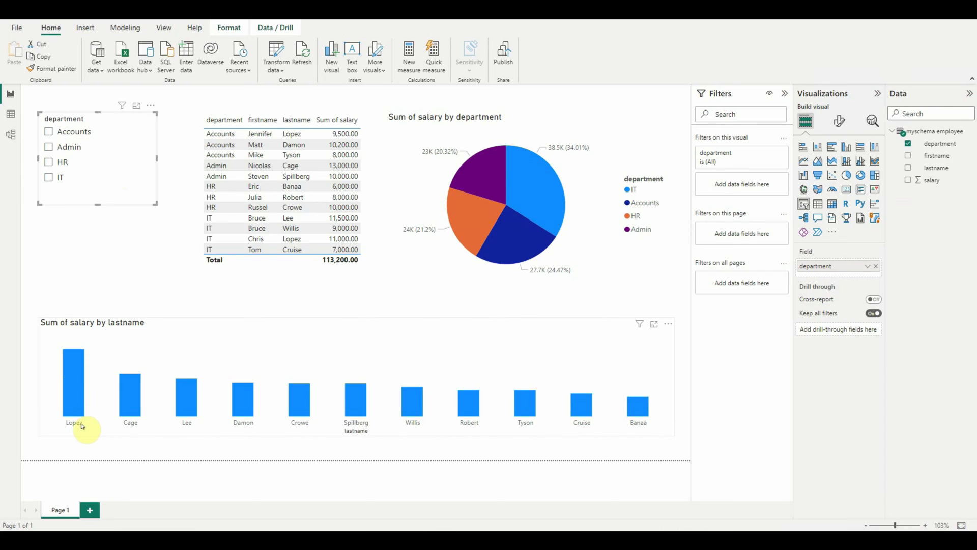
{"action": "mouse_move", "coordinate": [73, 372]}
Add a calculated column to the employee table: FullName = 'myschema employee'[firstname] & " " & 'myschema employee'[lastname]
{"action": "left_click", "coordinate": [451, 308]}
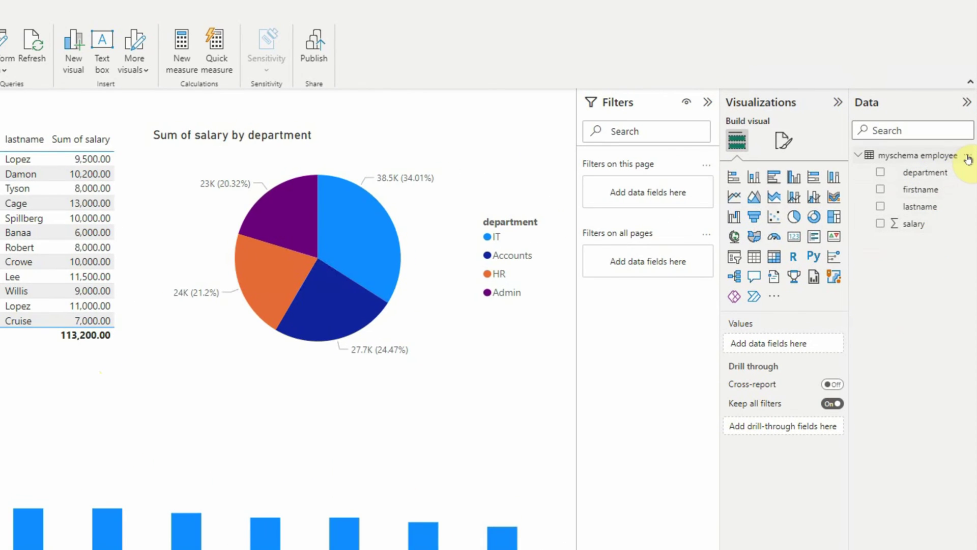
{"action": "left_click", "coordinate": [937, 156]}
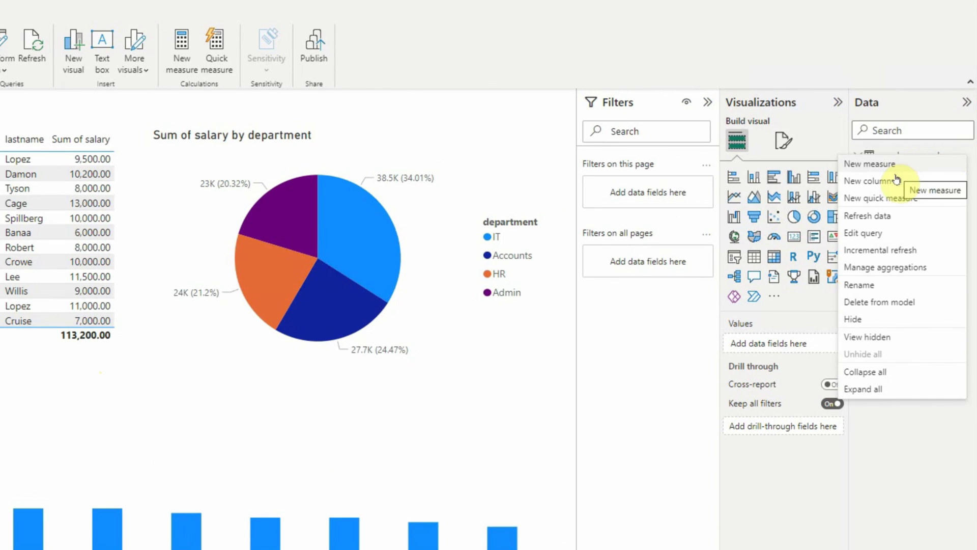
{"action": "left_click", "coordinate": [872, 182]}
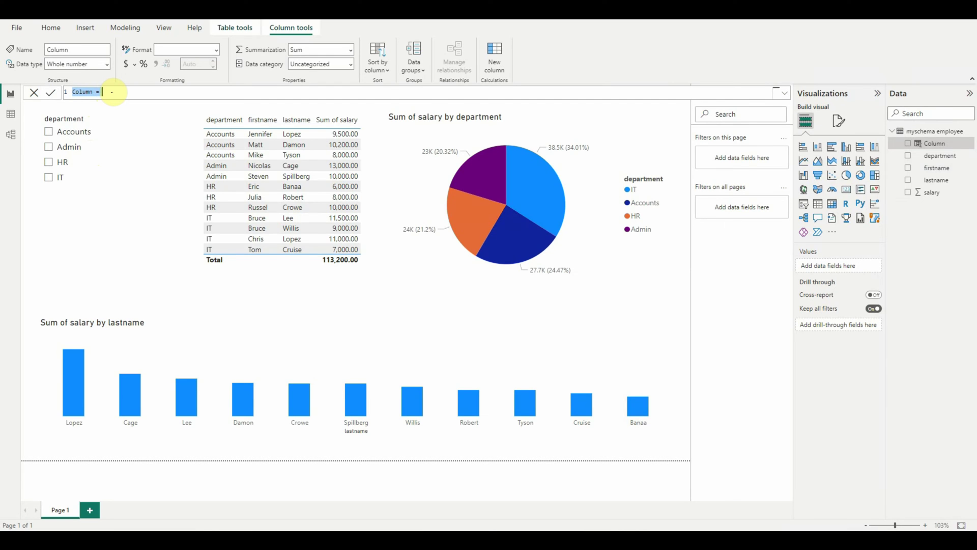
{"action": "type", "text": "FullName"}
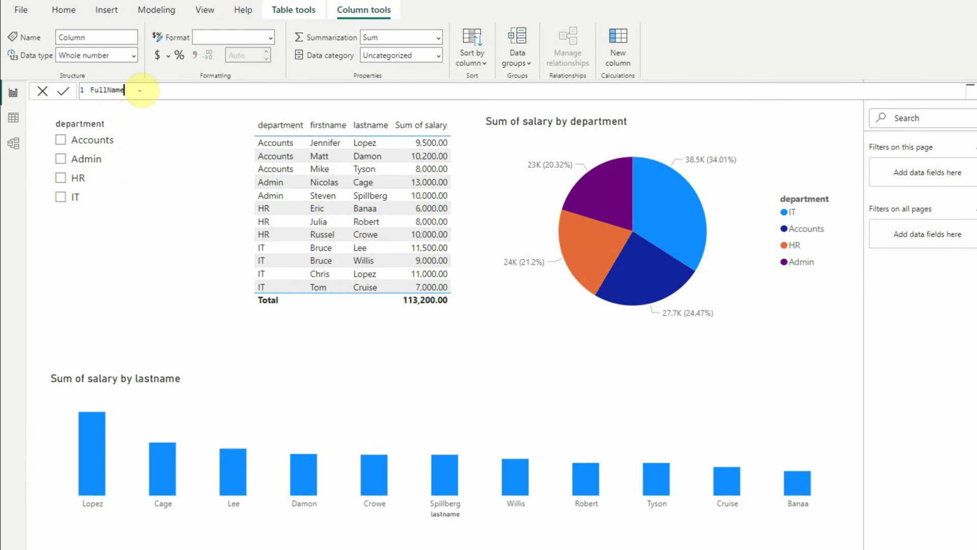
{"action": "type", "text": " = 'myschema employee'[firstname] & \" \" &"}
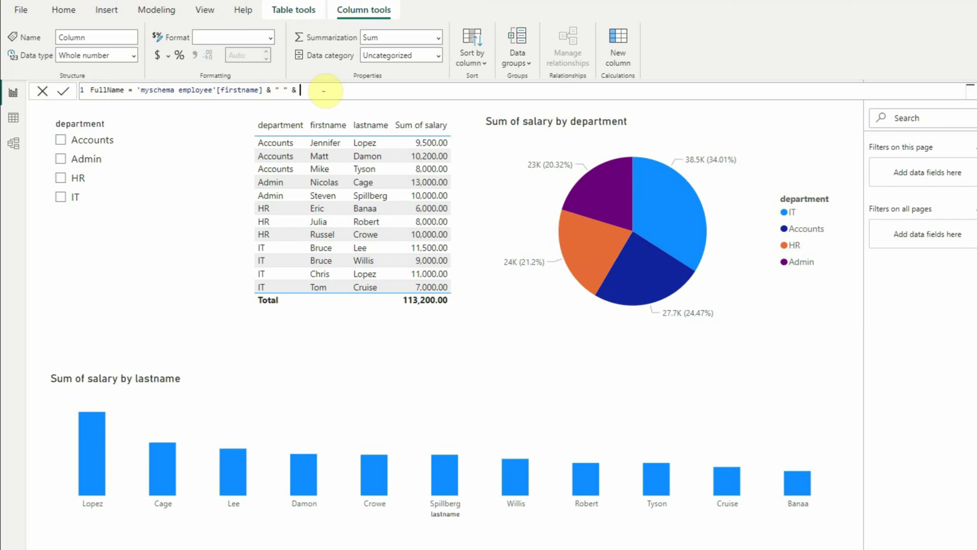
{"action": "type", "text": "las"}
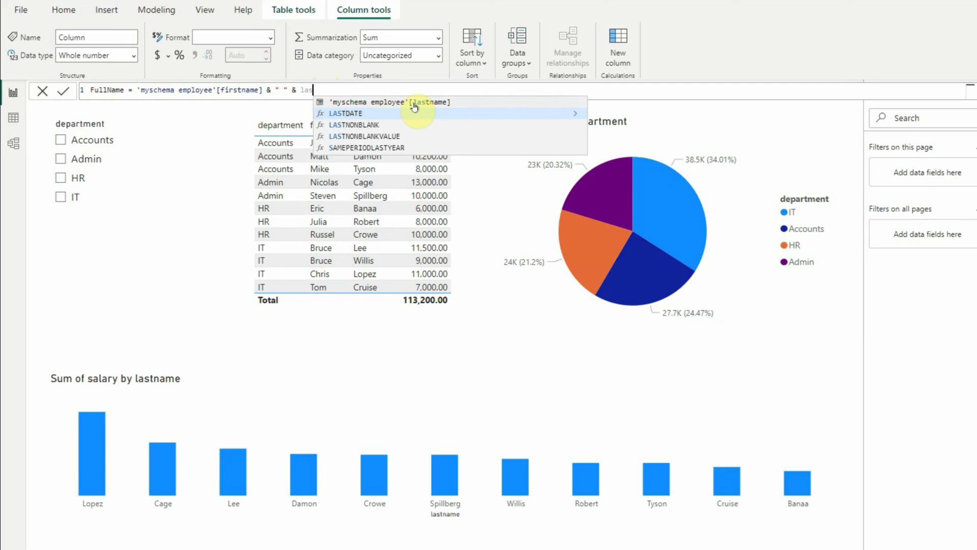
{"action": "left_click", "coordinate": [387, 103]}
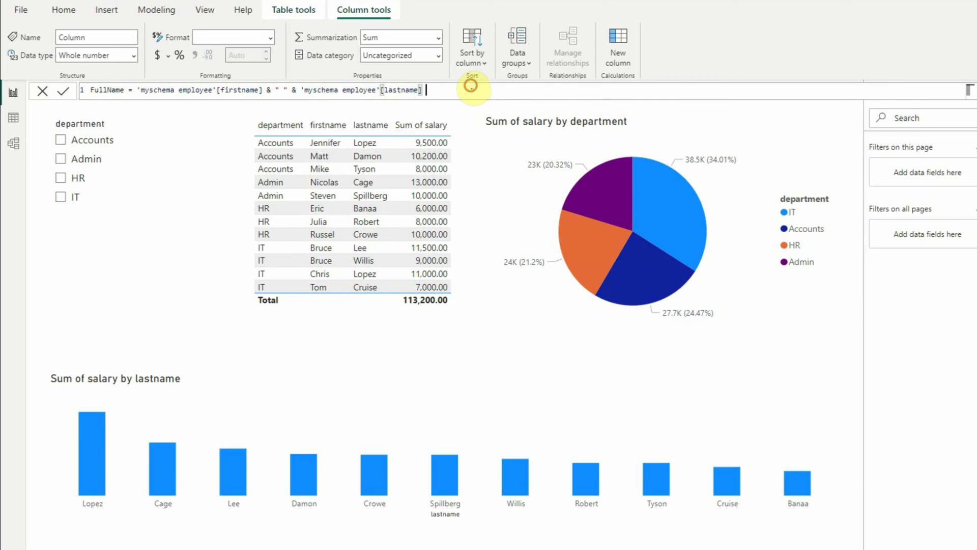
{"action": "left_click", "coordinate": [471, 87]}
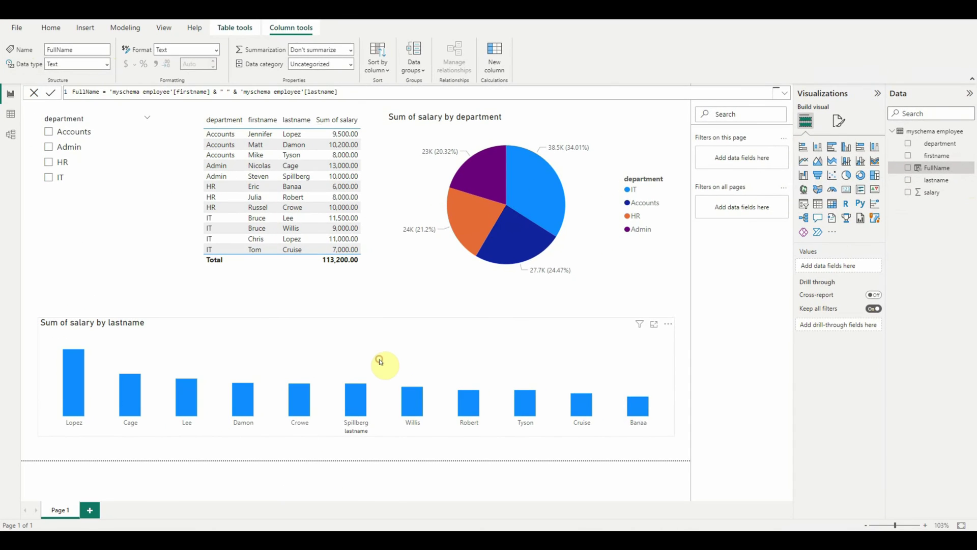
Replace lastname with FullName on the ribbon chart's X-axis
{"action": "left_click", "coordinate": [379, 360]}
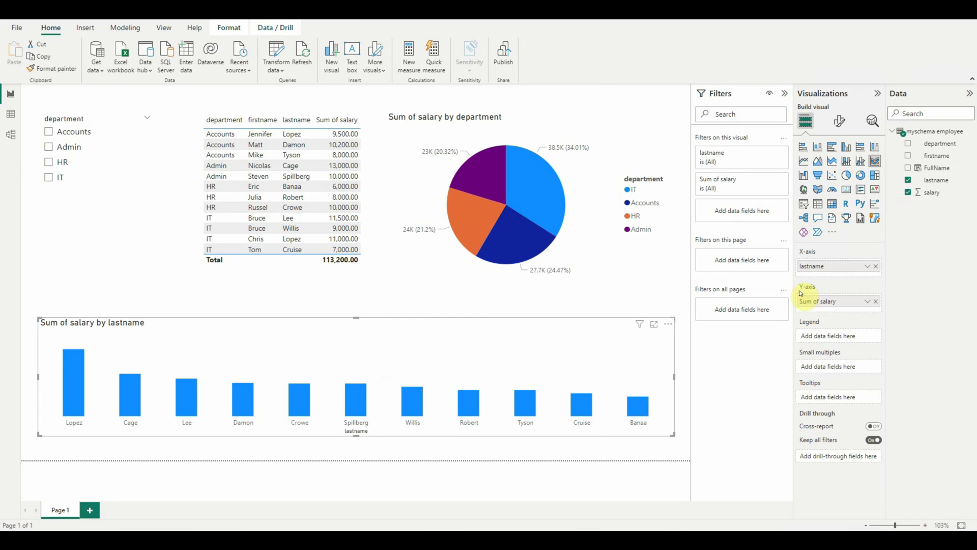
{"action": "left_click", "coordinate": [876, 270]}
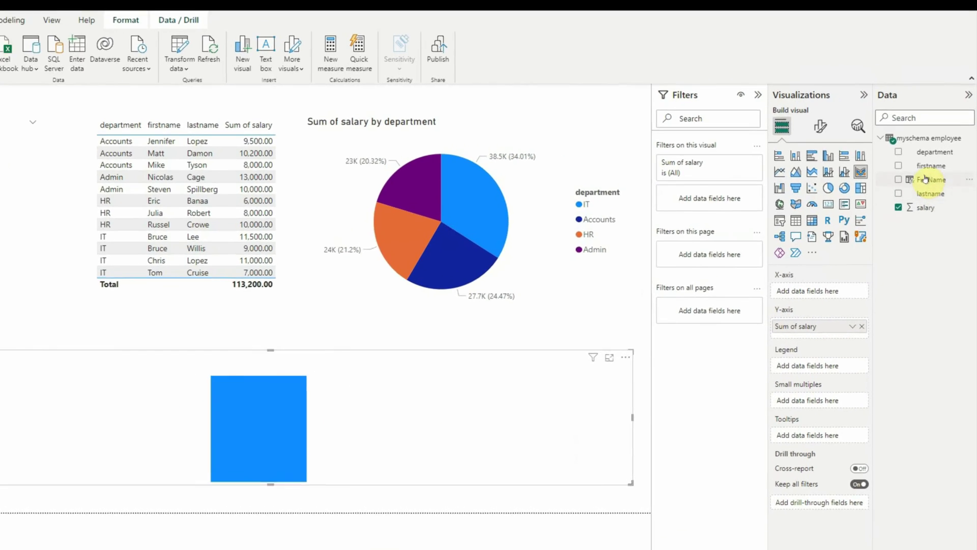
{"action": "left_click_drag", "start_coordinate": [920, 167], "coordinate": [830, 262]}
{"action": "left_click_drag", "start_coordinate": [772, 331], "coordinate": [820, 338]}
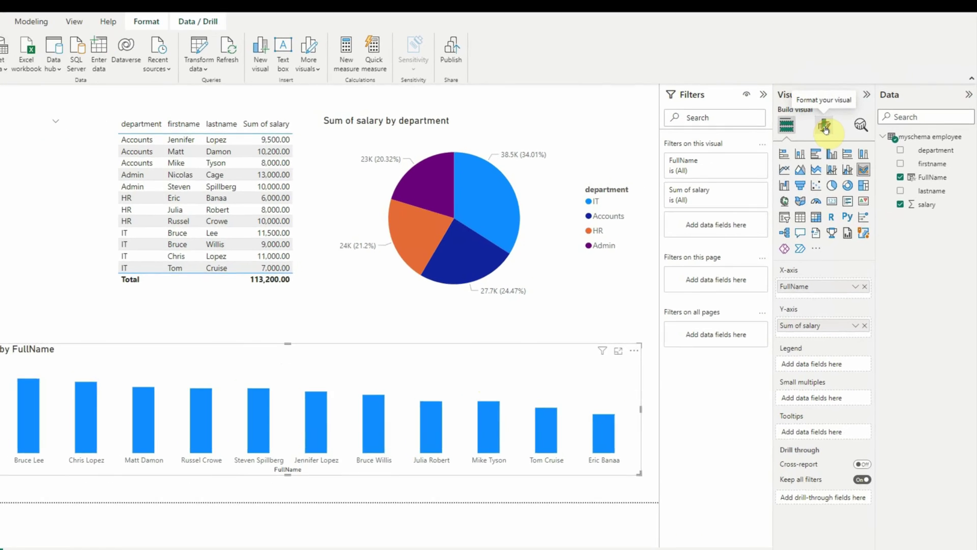
Turn on data labels for the ribbon chart and set their position to Inside end
{"action": "left_click", "coordinate": [840, 123]}
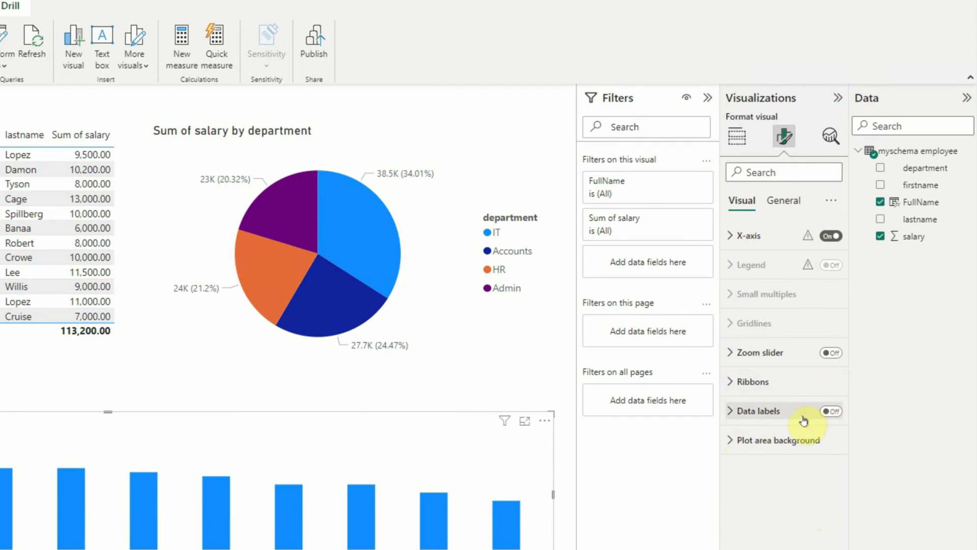
{"action": "left_click", "coordinate": [831, 412]}
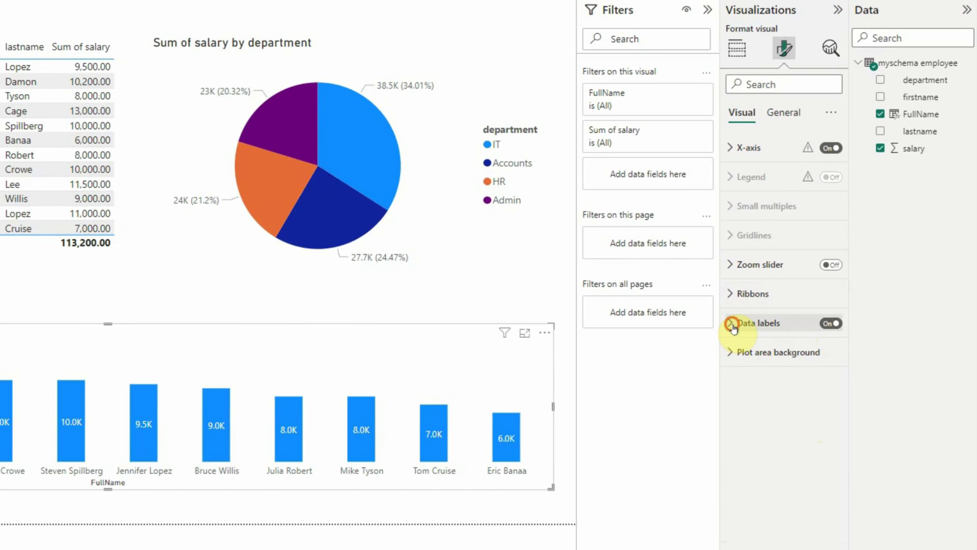
{"action": "left_click", "coordinate": [801, 317]}
{"action": "scroll", "coordinate": [797, 471], "scroll_direction": "down", "scroll_amount": 1}
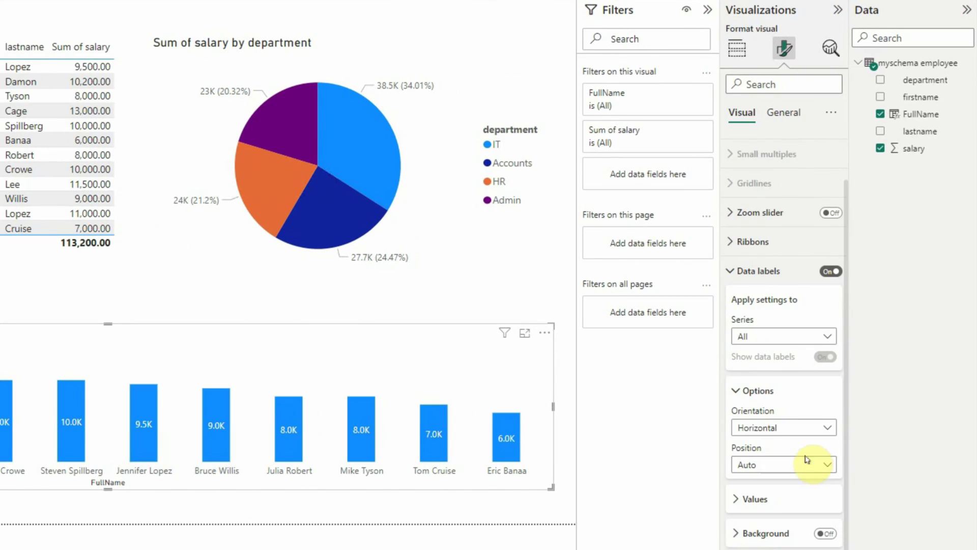
{"action": "left_click", "coordinate": [780, 466]}
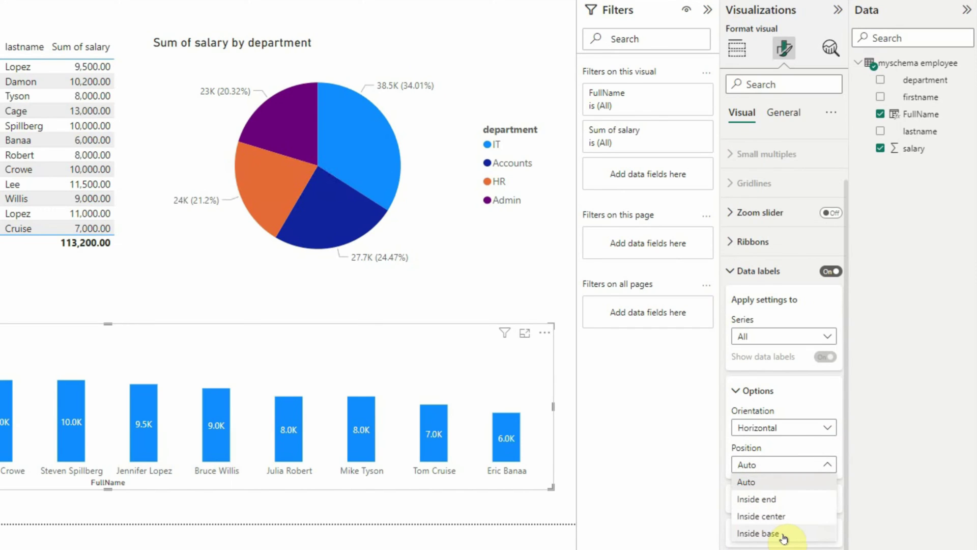
{"action": "left_click", "coordinate": [779, 500]}
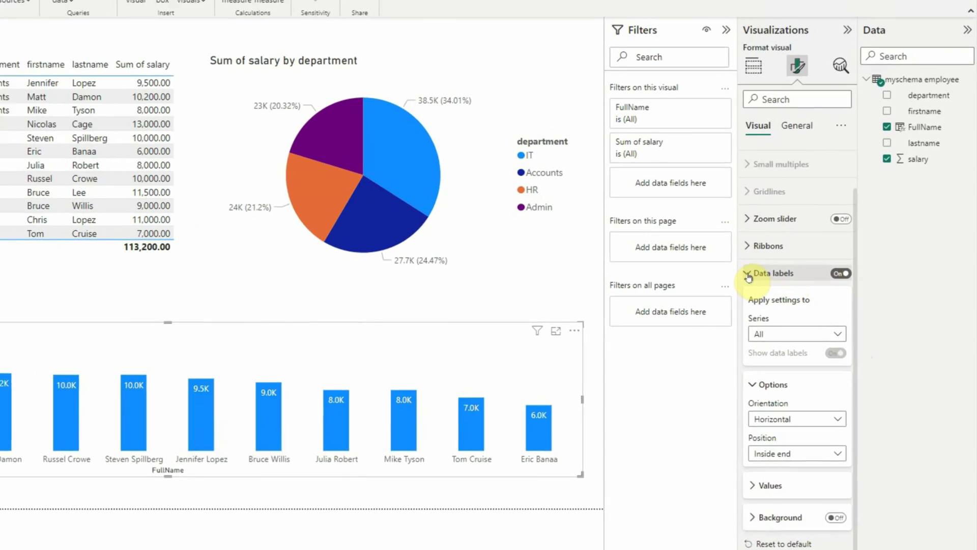
Open conditional formatting for the ribbon chart's default ribbon color and set the format style to Rules
{"action": "left_click", "coordinate": [804, 279]}
{"action": "left_click", "coordinate": [732, 294]}
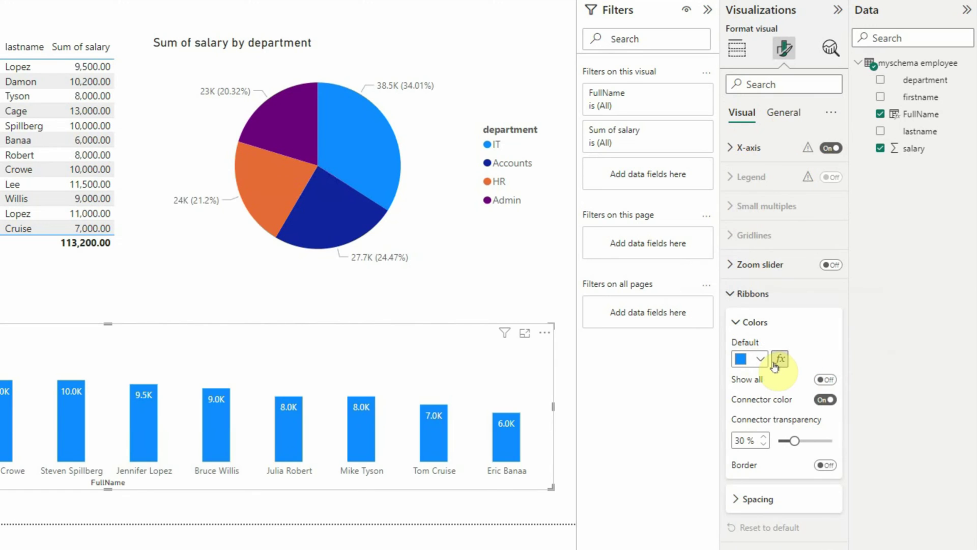
{"action": "left_click", "coordinate": [793, 355]}
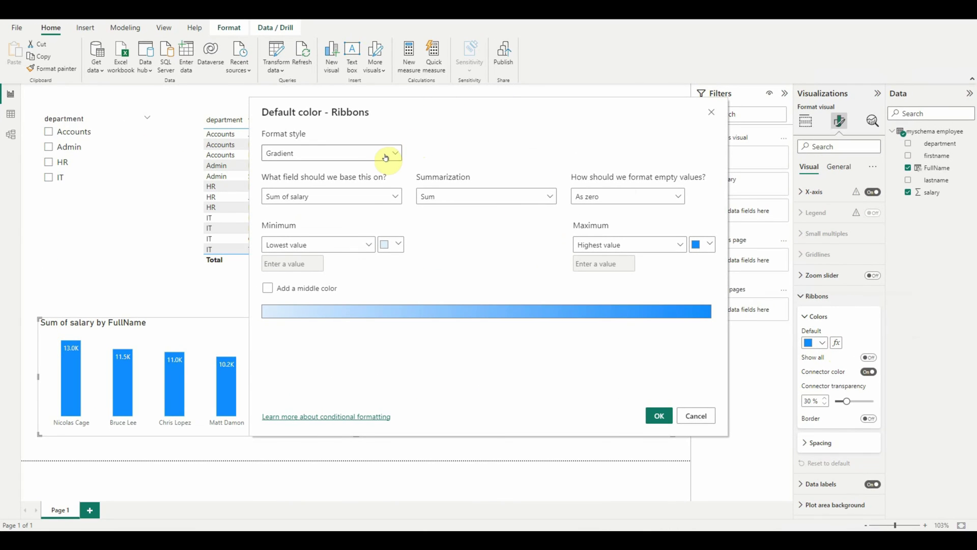
{"action": "left_click", "coordinate": [324, 153]}
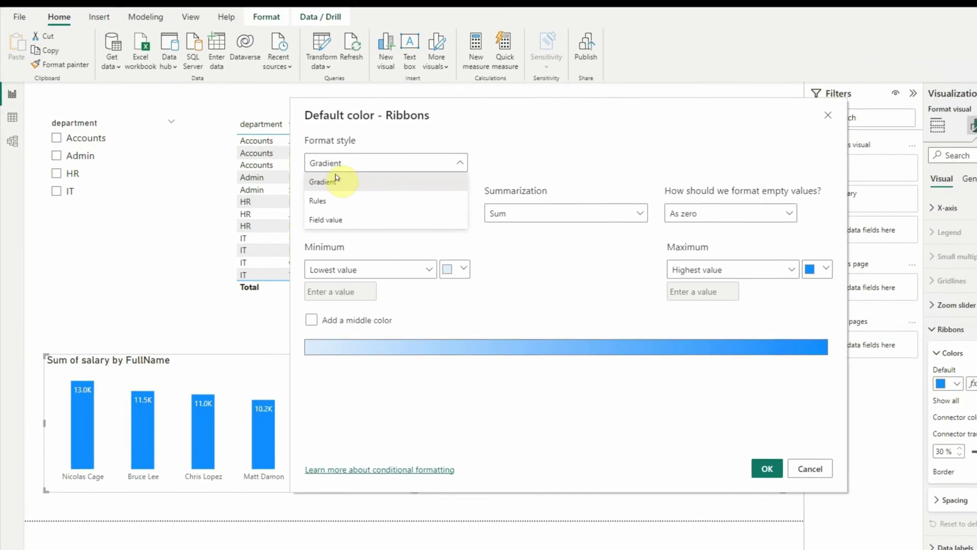
{"action": "left_click", "coordinate": [318, 201]}
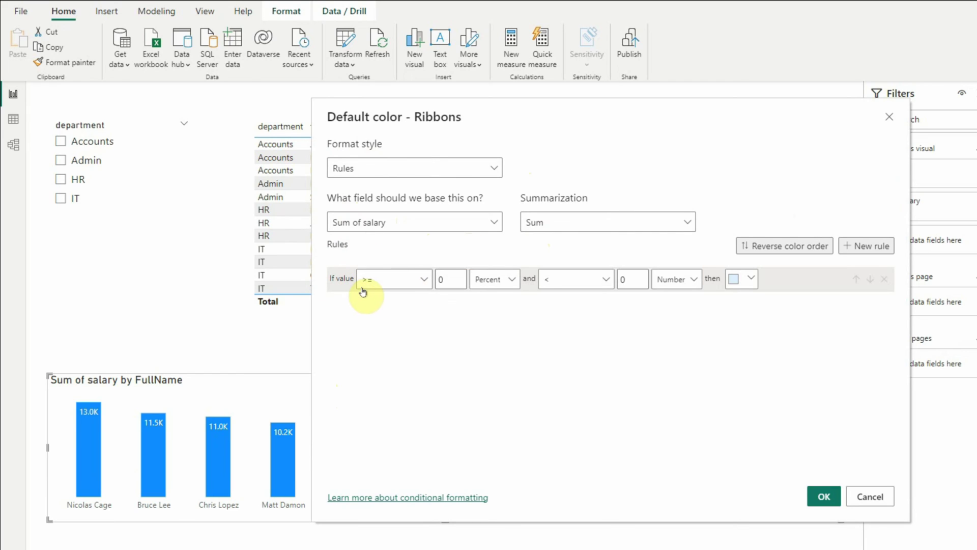
Define the first color rule: sum of salary >= 0 and < 8000, both as Number, colored blue
{"action": "left_click", "coordinate": [496, 281]}
{"action": "left_click", "coordinate": [496, 301]}
{"action": "left_click", "coordinate": [623, 280]}
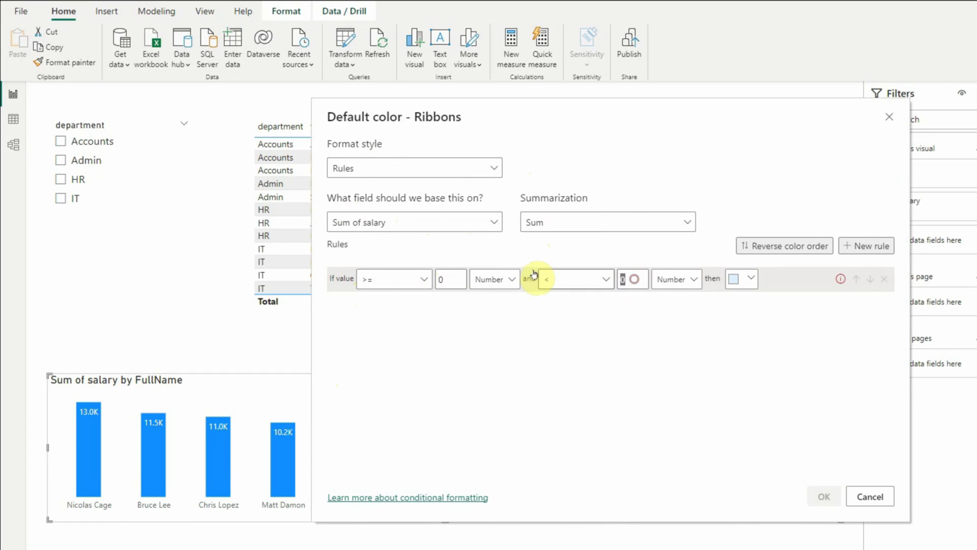
{"action": "type", "text": "8000"}
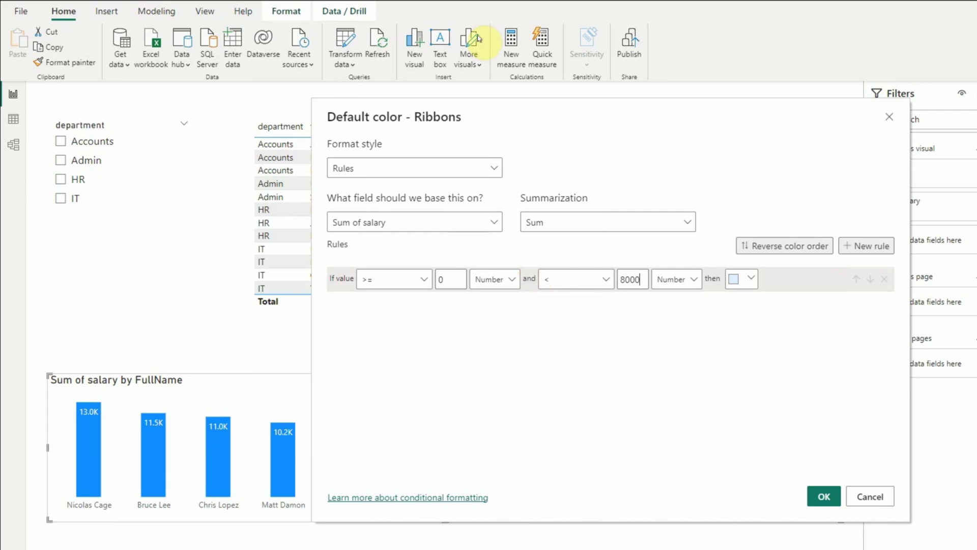
{"action": "left_click", "coordinate": [748, 279]}
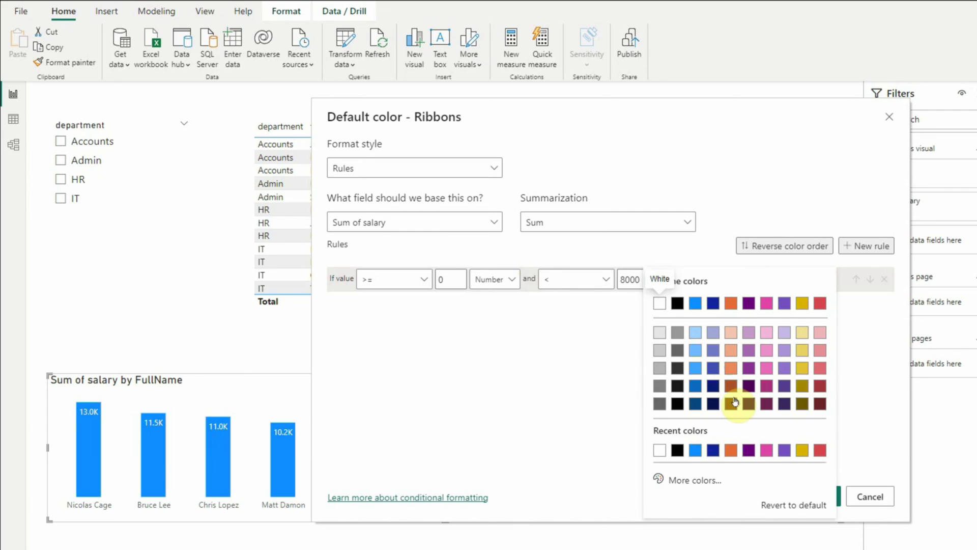
{"action": "left_click", "coordinate": [696, 451]}
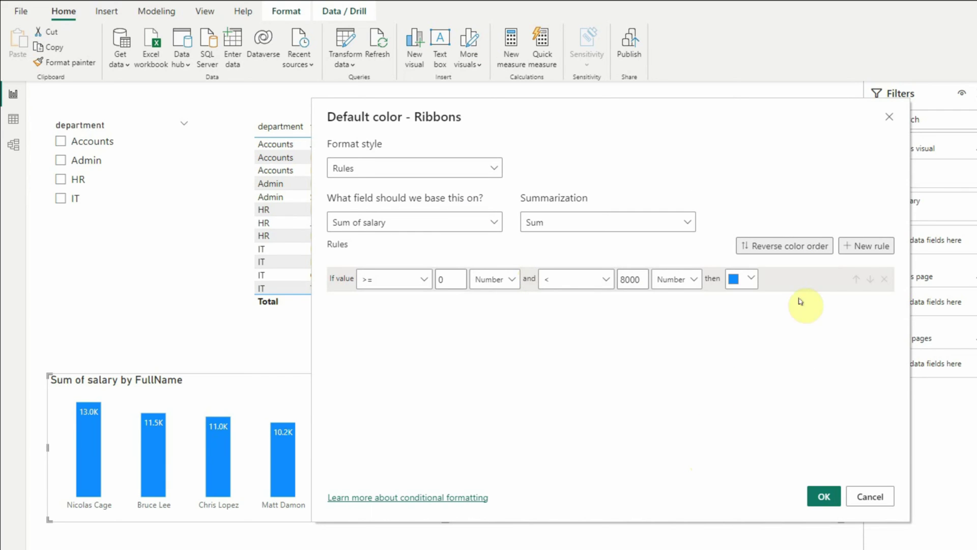
Add a second color rule for values >= 8000 and < 10000, both as Number
{"action": "left_click", "coordinate": [871, 248]}
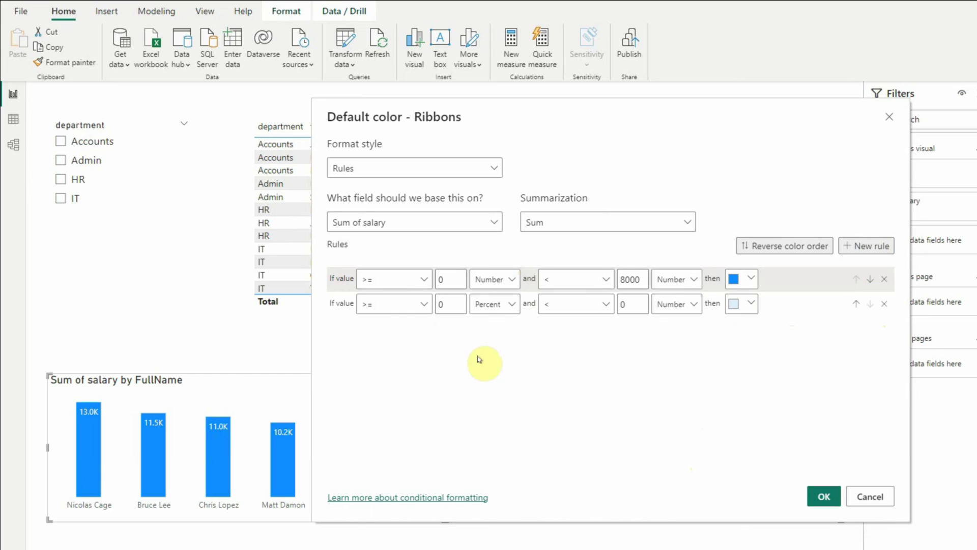
{"action": "left_click", "coordinate": [448, 304]}
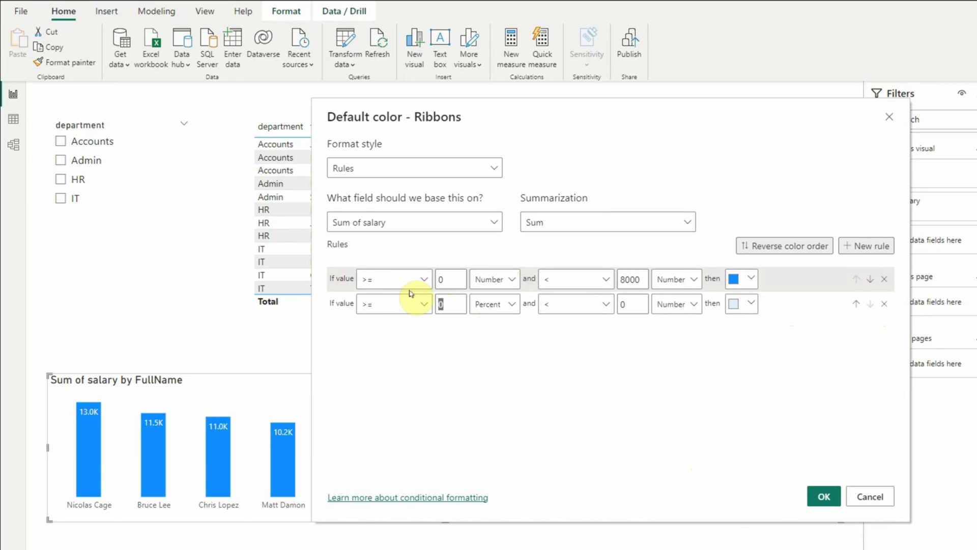
{"action": "type", "text": "8000"}
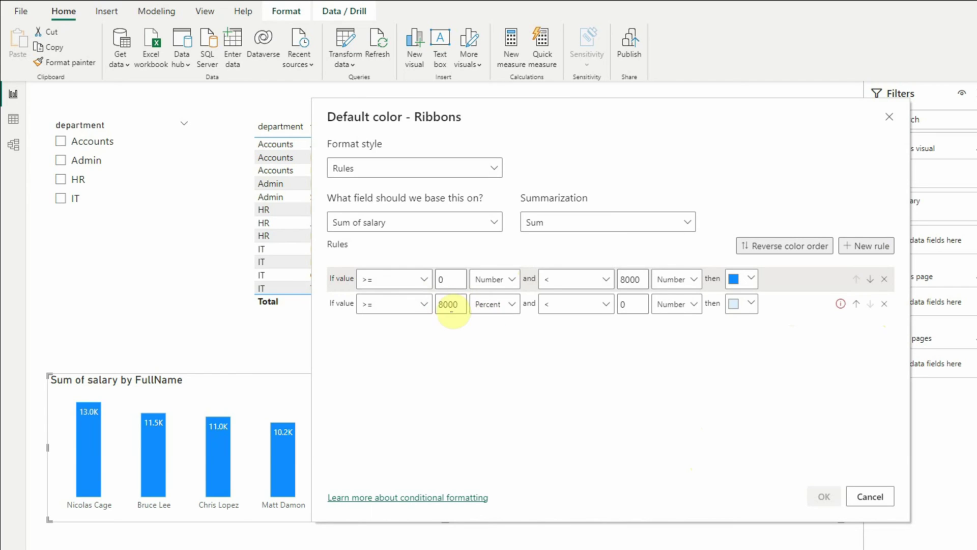
{"action": "left_click", "coordinate": [494, 304]}
{"action": "left_click", "coordinate": [486, 321]}
{"action": "left_click", "coordinate": [628, 305]}
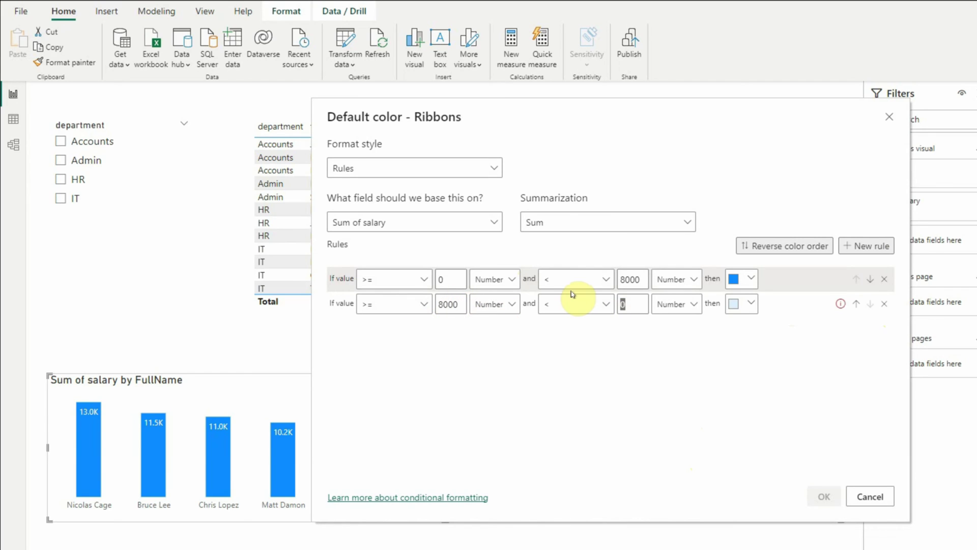
{"action": "type", "text": "10000"}
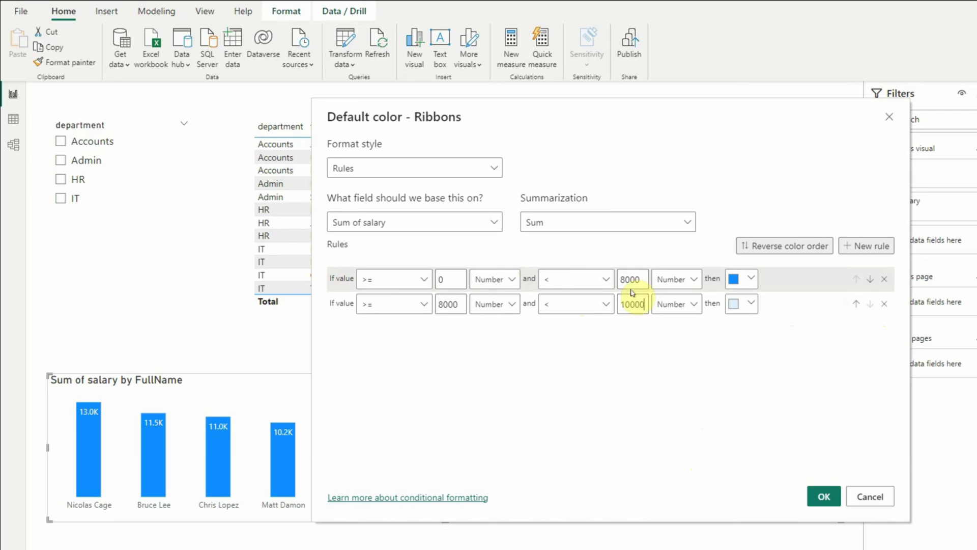
Give the second rule the custom bright green color #84FF00
{"action": "left_click", "coordinate": [750, 304]}
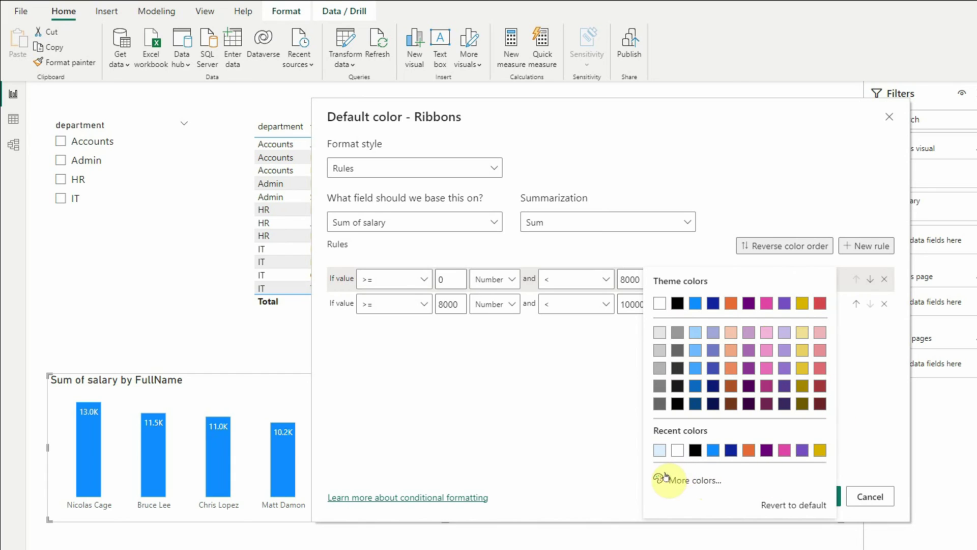
{"action": "left_click", "coordinate": [692, 482]}
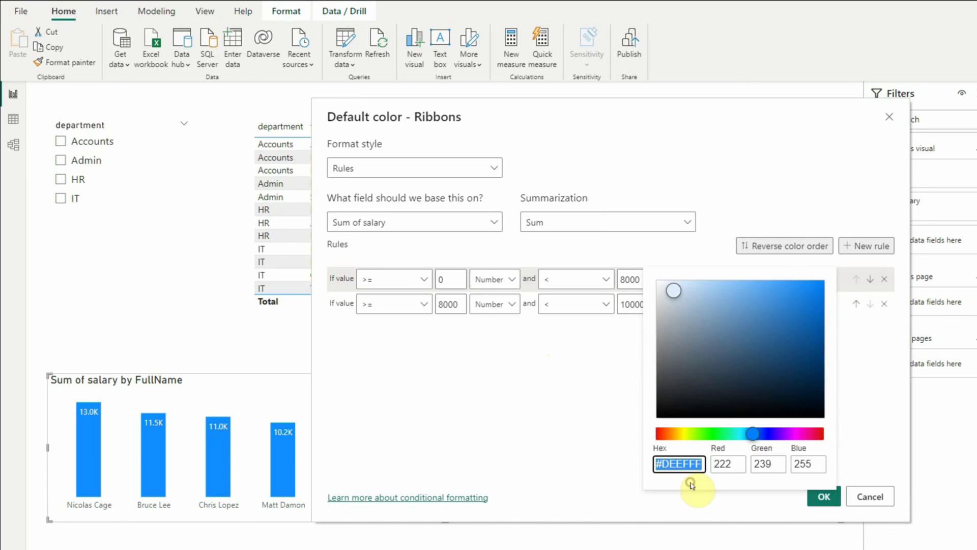
{"action": "left_click_drag", "start_coordinate": [759, 433], "coordinate": [698, 439]}
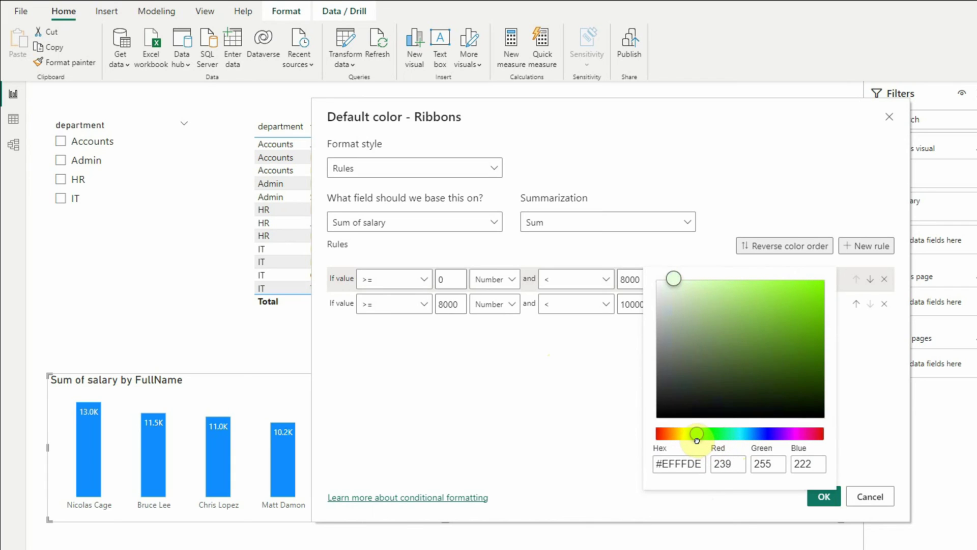
{"action": "left_click_drag", "start_coordinate": [763, 290], "coordinate": [830, 283]}
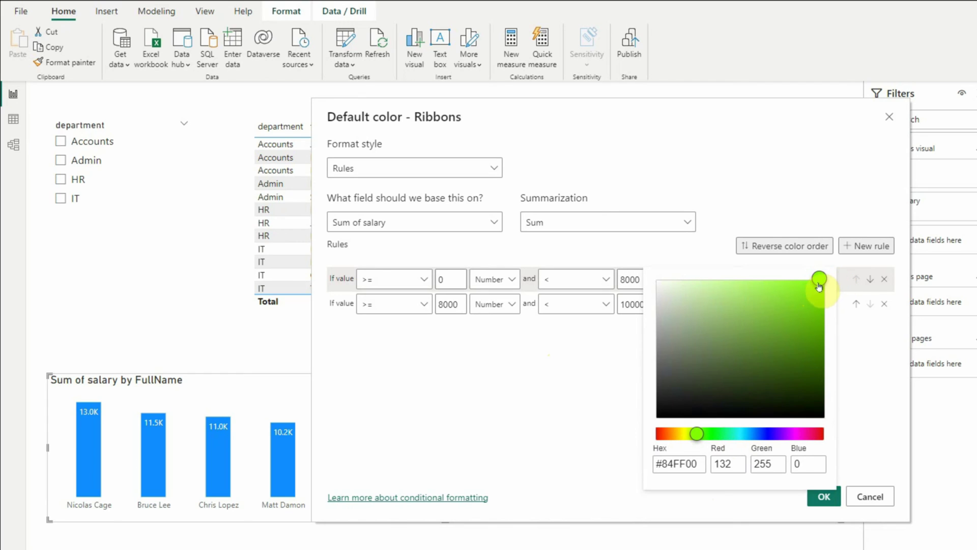
{"action": "left_click", "coordinate": [574, 386]}
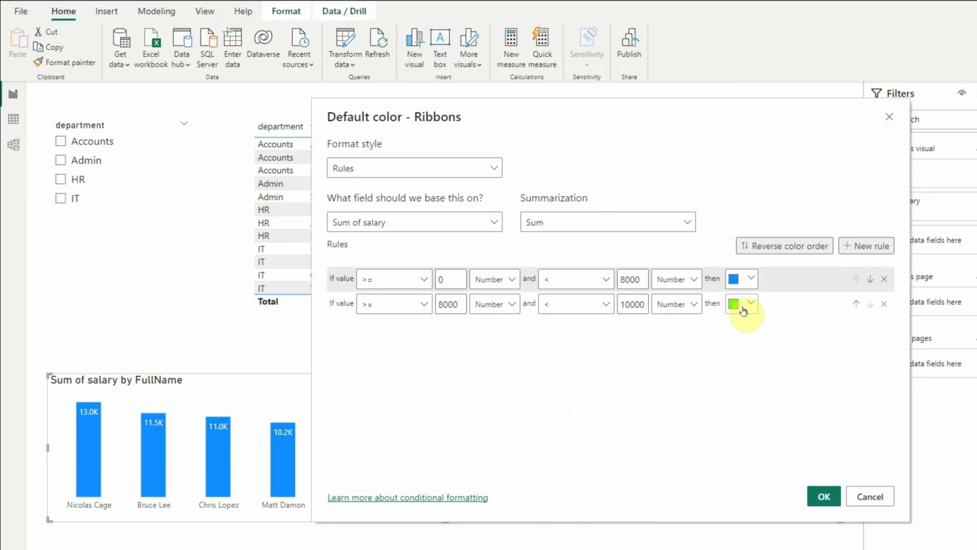
Add a third color rule for values >= 10000 and < Max, both as Number, leaving the upper limit empty
{"action": "left_click", "coordinate": [872, 245]}
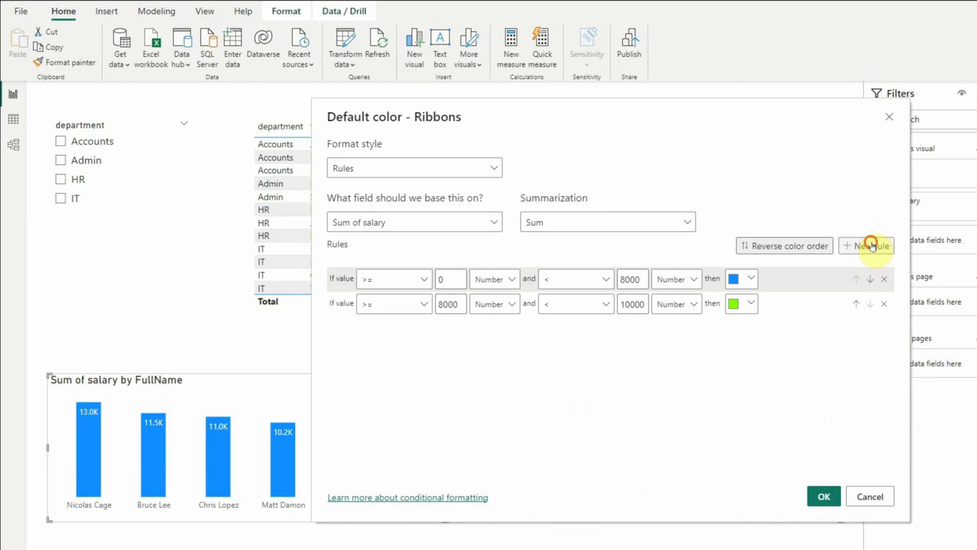
{"action": "left_click", "coordinate": [448, 330]}
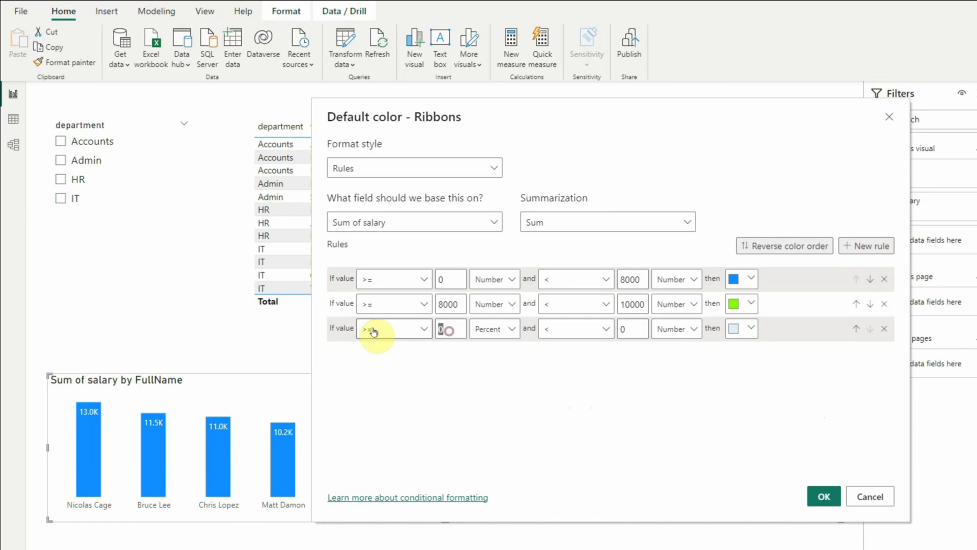
{"action": "type", "text": "10000"}
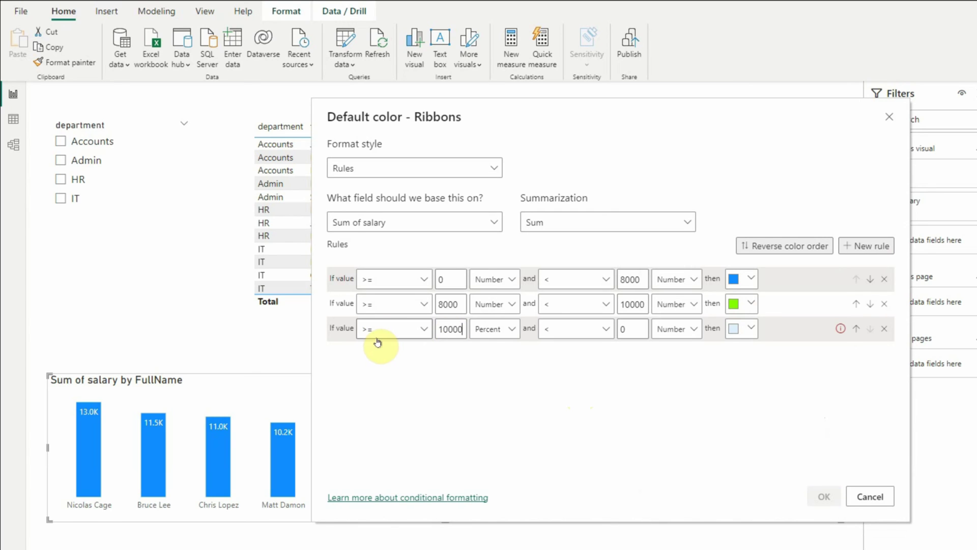
{"action": "left_click", "coordinate": [497, 331]}
{"action": "left_click", "coordinate": [491, 349]}
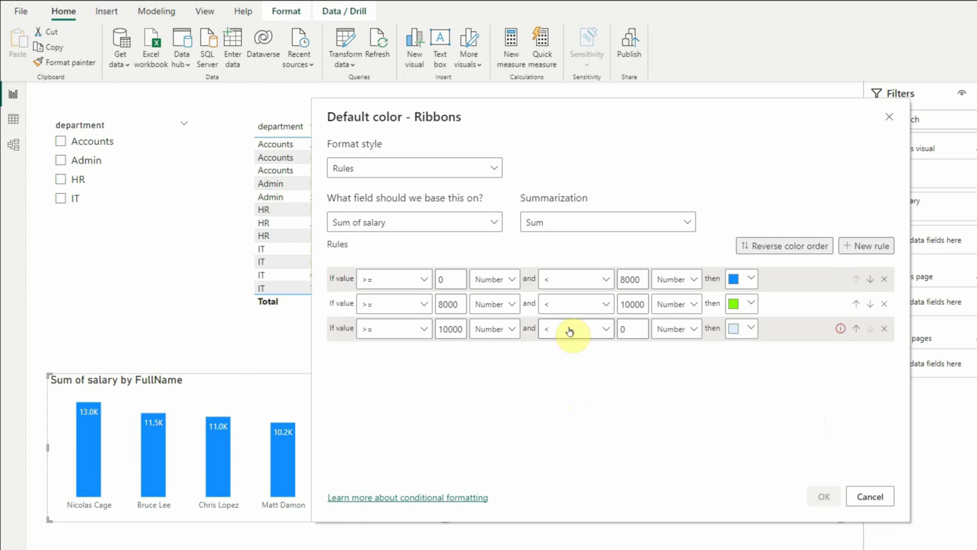
{"action": "double_click", "coordinate": [627, 329]}
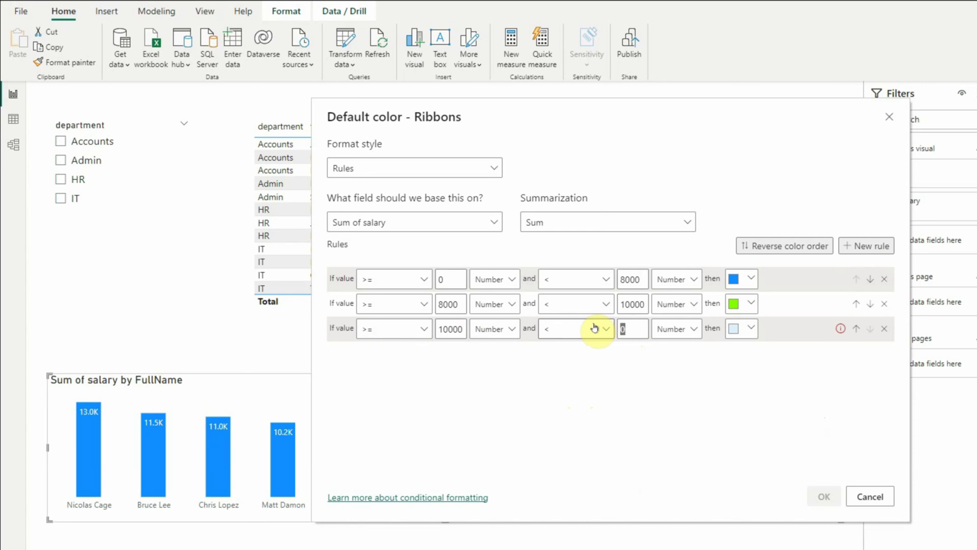
{"action": "key", "text": "BackSpace"}
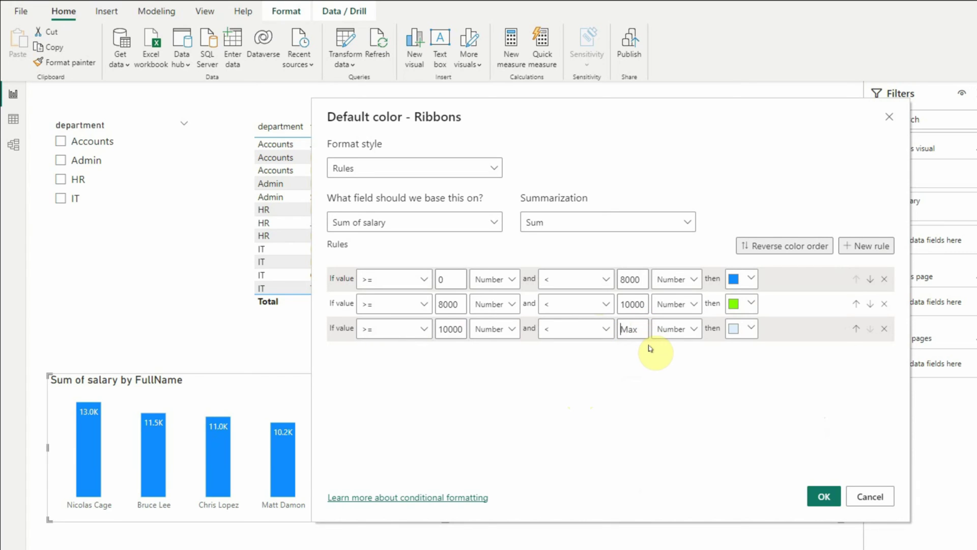
Give the third rule the custom orange color #FF9100 and apply the color rules to the ribbon chart
{"action": "left_click", "coordinate": [738, 325]}
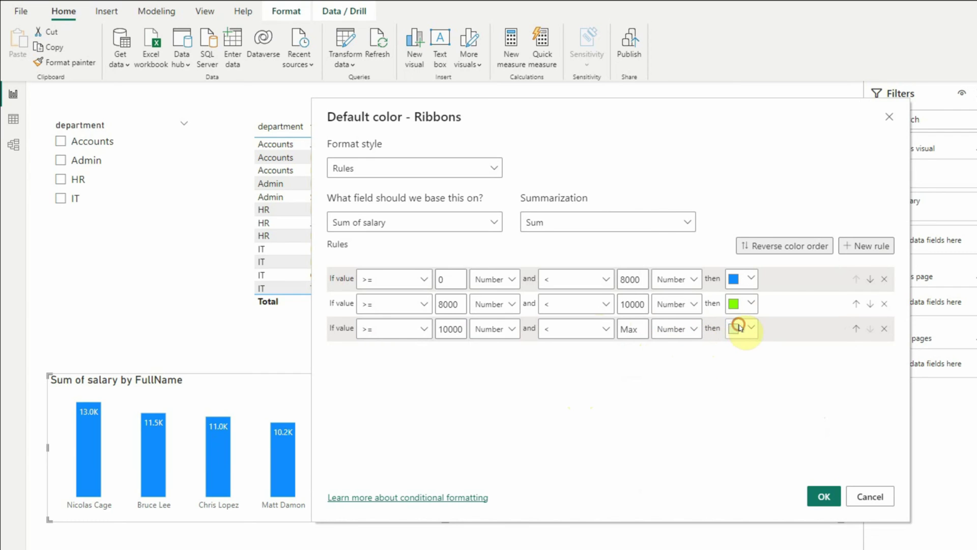
{"action": "left_click", "coordinate": [702, 311]}
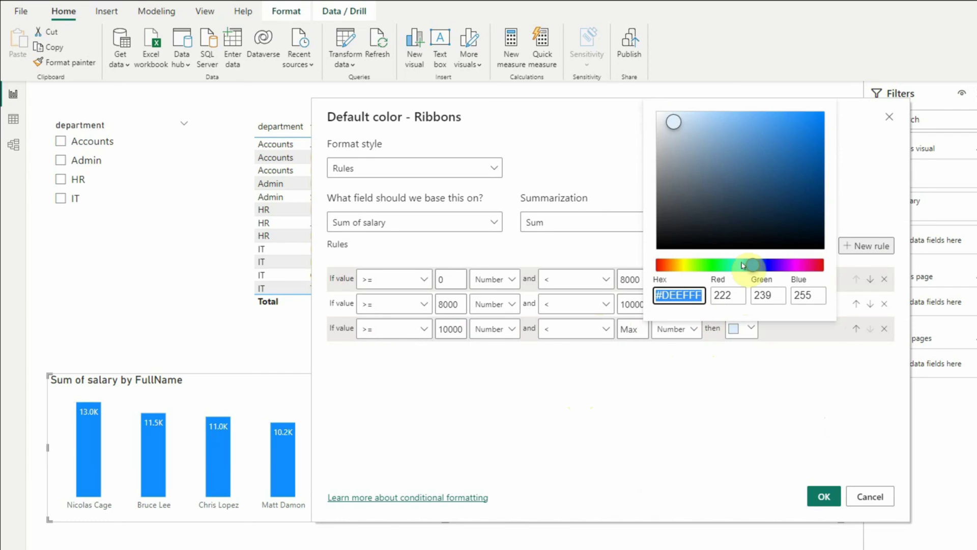
{"action": "left_click_drag", "start_coordinate": [743, 265], "coordinate": [675, 269]}
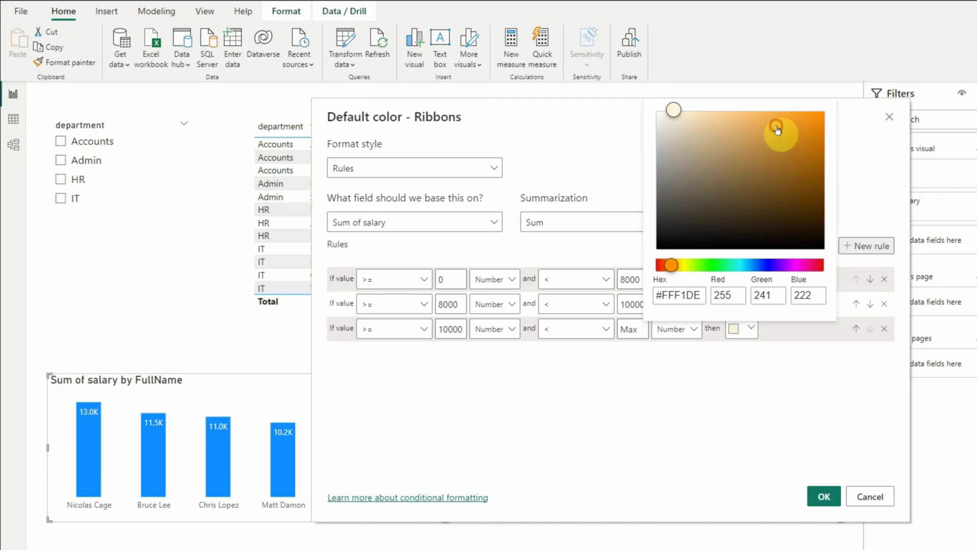
{"action": "left_click_drag", "start_coordinate": [814, 115], "coordinate": [831, 111]}
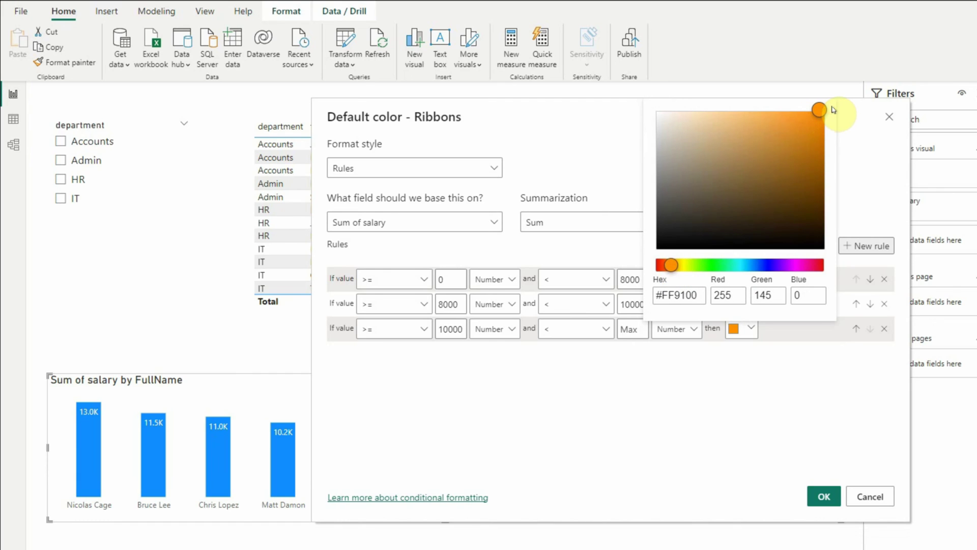
{"action": "left_click", "coordinate": [685, 376]}
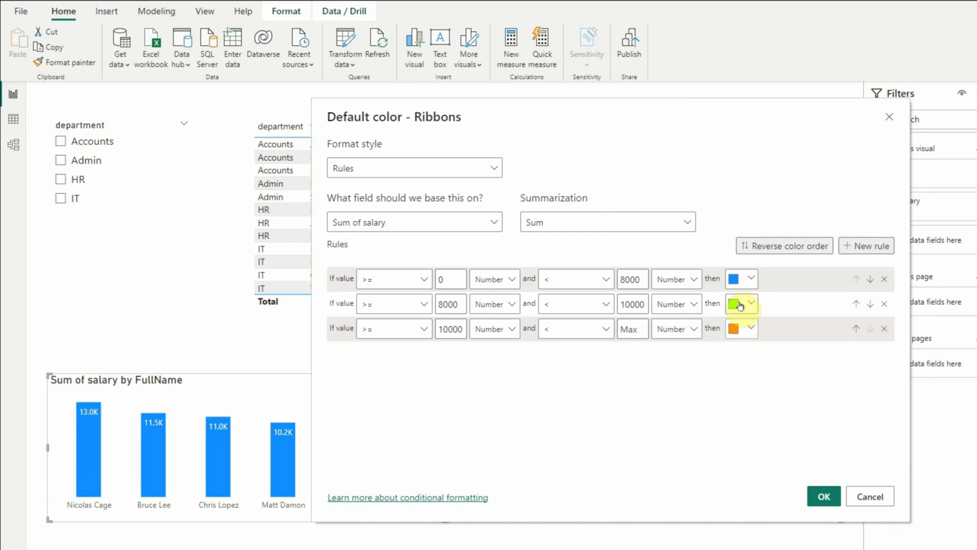
{"action": "left_click", "coordinate": [822, 496]}
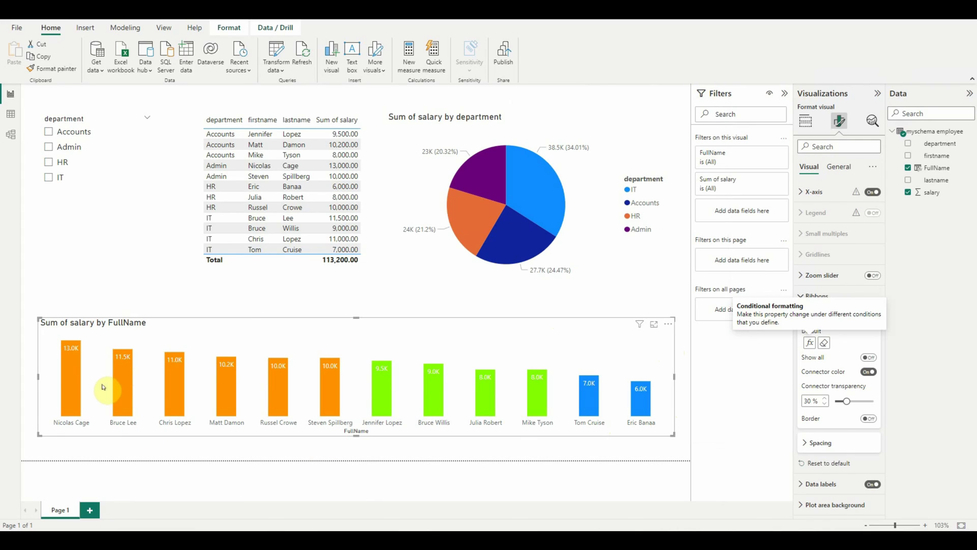
Set the report page's canvas background color to black with 0% transparency
{"action": "mouse_move", "coordinate": [330, 379]}
{"action": "mouse_move", "coordinate": [487, 409]}
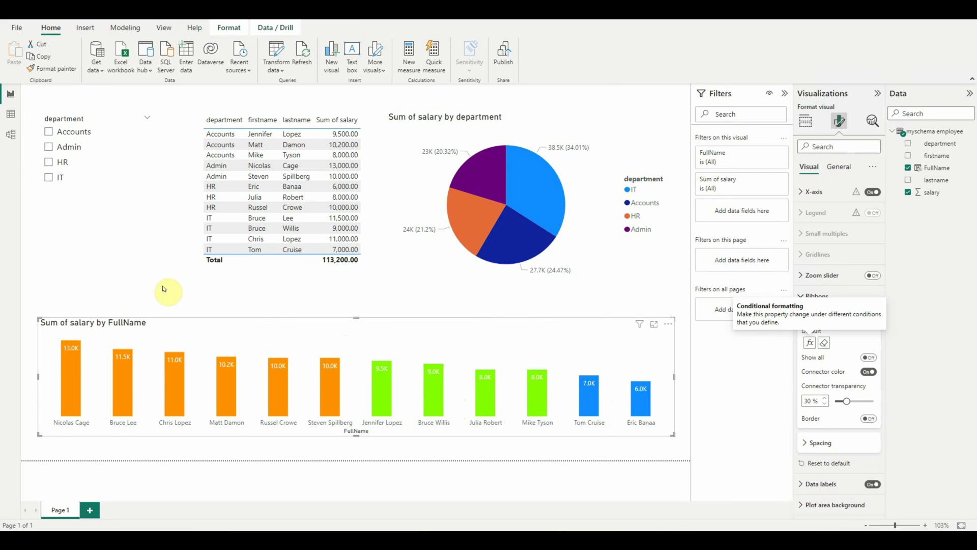
{"action": "left_click", "coordinate": [132, 270]}
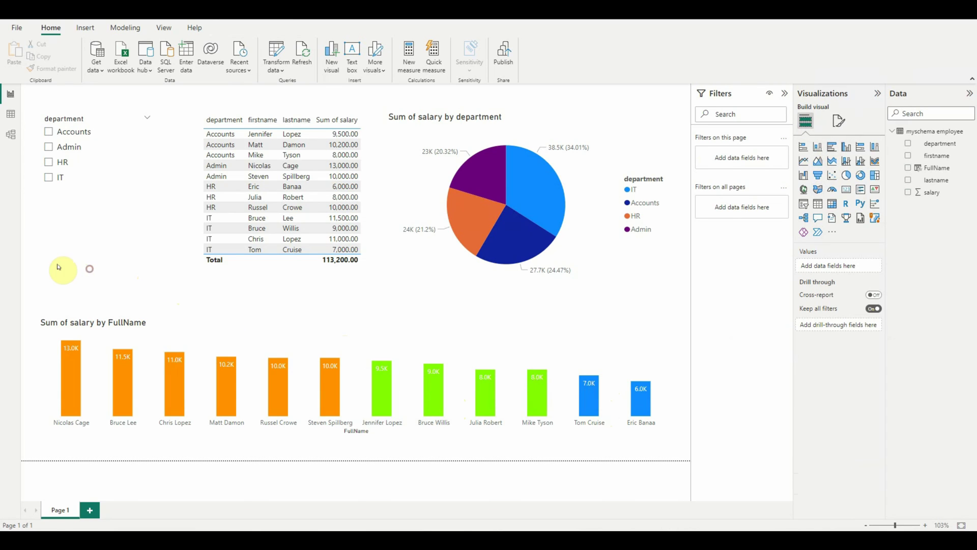
{"action": "left_click", "coordinate": [93, 269]}
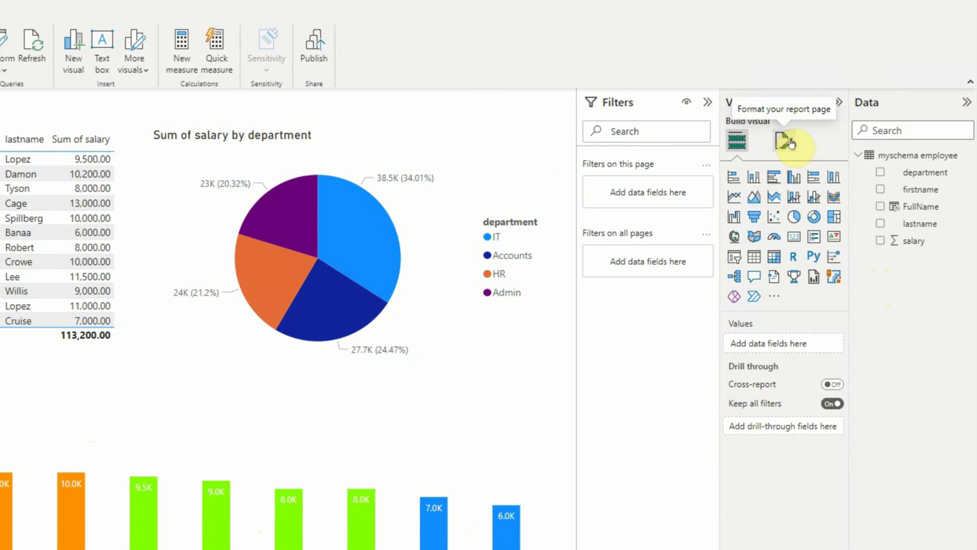
{"action": "left_click", "coordinate": [786, 141]}
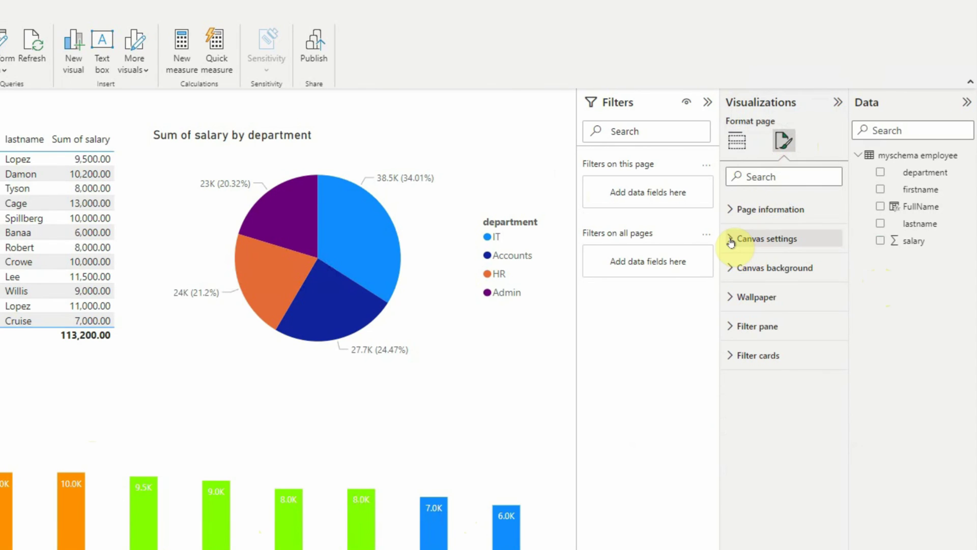
{"action": "left_click", "coordinate": [730, 267]}
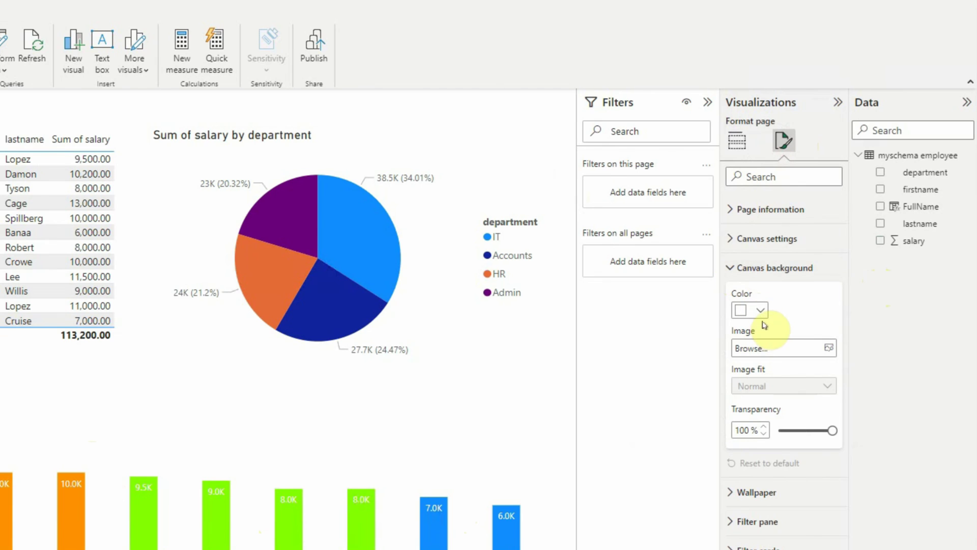
{"action": "left_click", "coordinate": [758, 312]}
{"action": "left_click", "coordinate": [769, 359]}
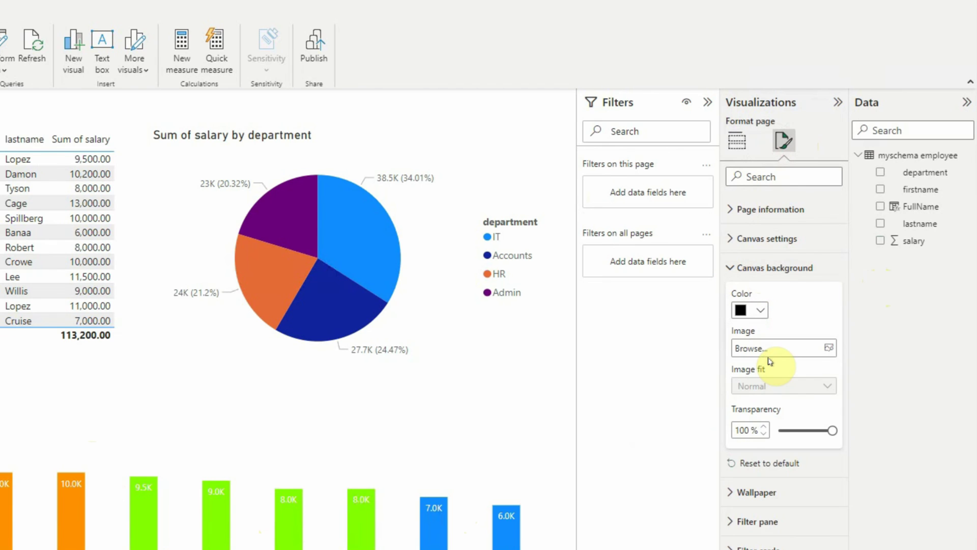
{"action": "left_click_drag", "start_coordinate": [832, 430], "coordinate": [777, 431]}
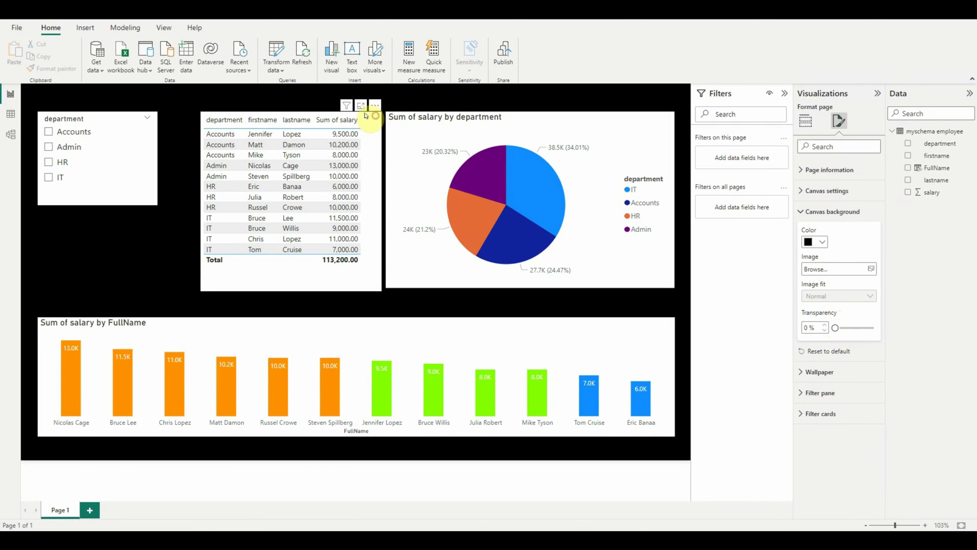
Move the employee table left to open a gap before the pie chart, and extend the ribbon chart's upper edge upward
{"action": "left_click_drag", "start_coordinate": [377, 117], "coordinate": [363, 120]}
{"action": "left_click_drag", "start_coordinate": [403, 317], "coordinate": [402, 300]}
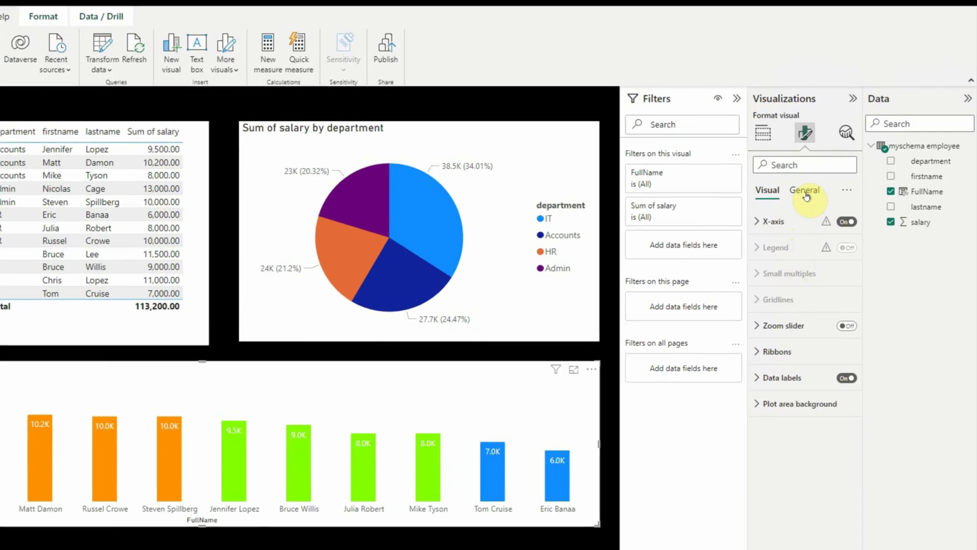
Change the ribbon chart's title text to "Employees by Salary"
{"action": "left_click", "coordinate": [839, 168]}
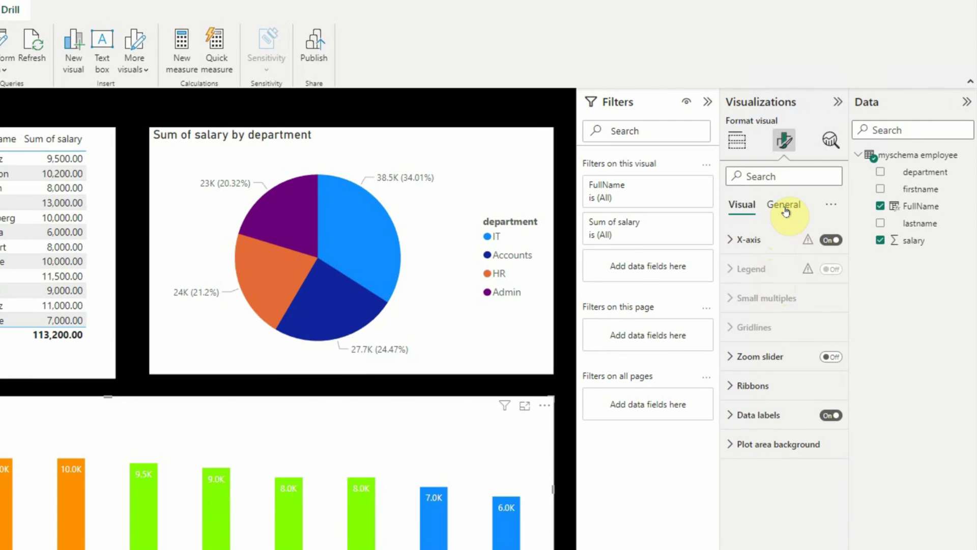
{"action": "left_click", "coordinate": [728, 269]}
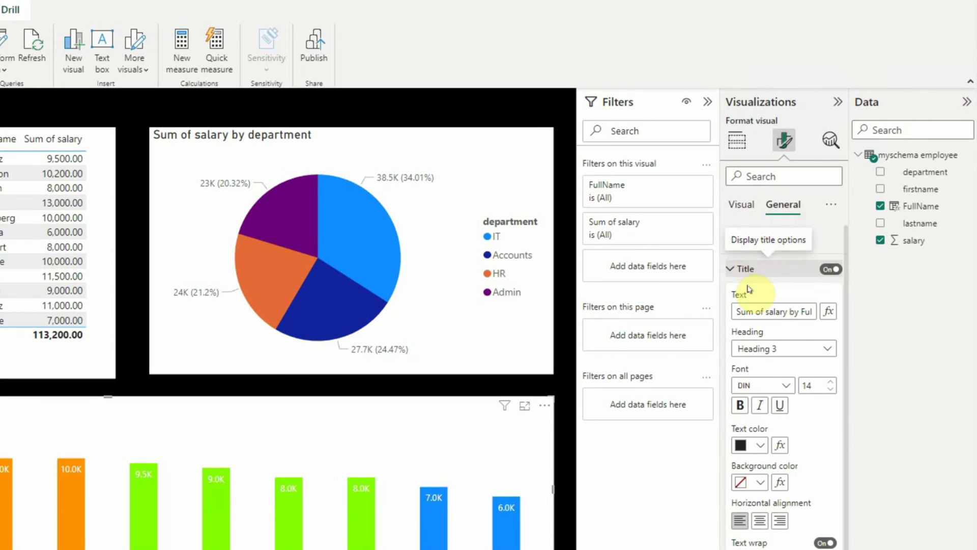
{"action": "left_click", "coordinate": [755, 311]}
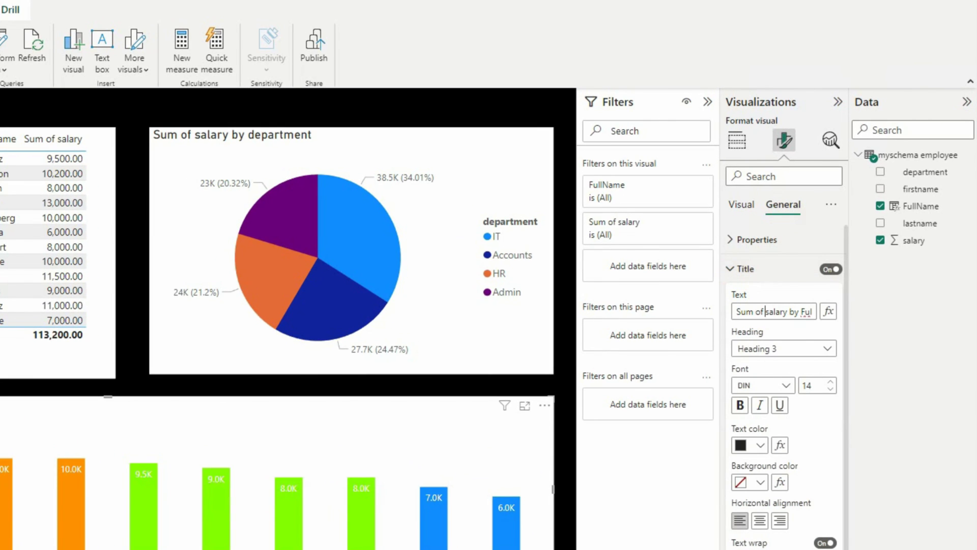
{"action": "type", "text": "Employee"}
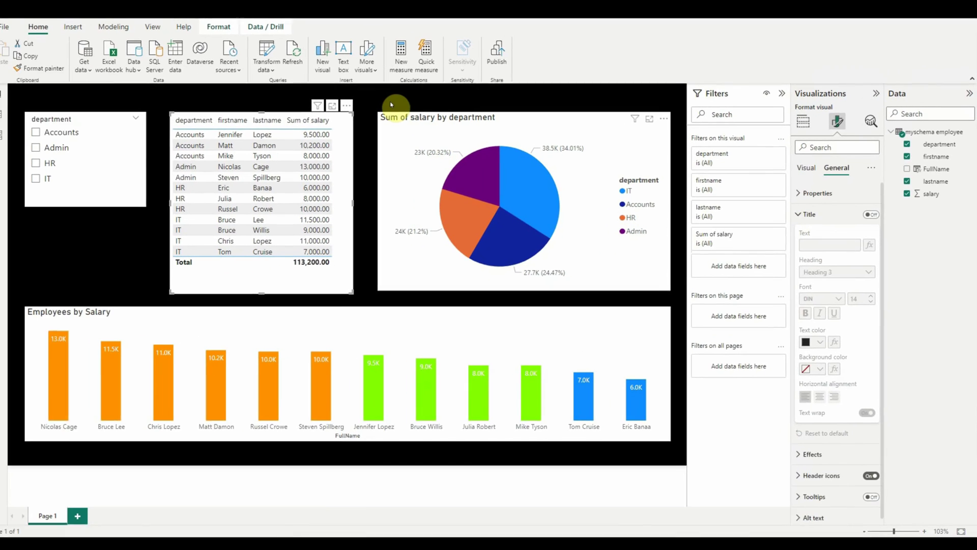
{"action": "left_click", "coordinate": [398, 102]}
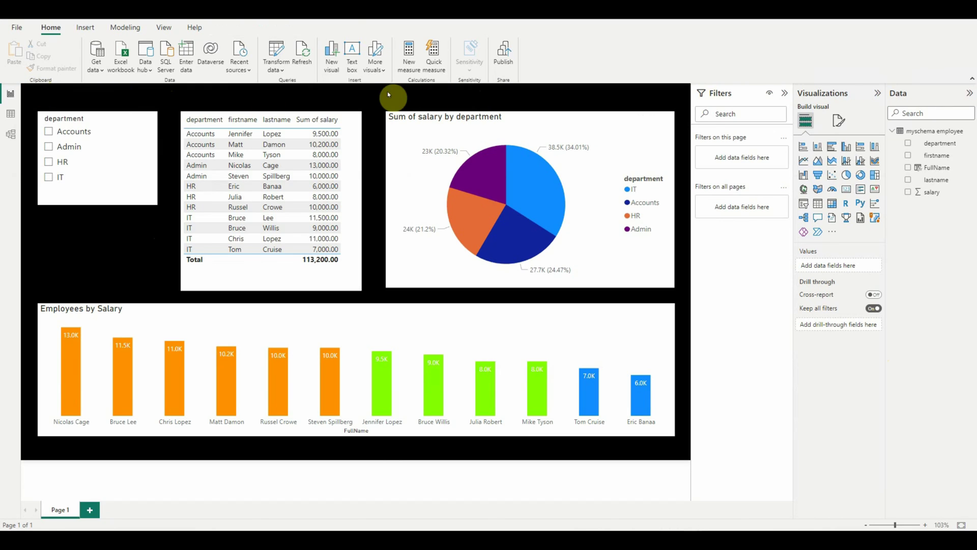
Insert a text box and resize it into a full-width banner above the report visuals
{"action": "left_click", "coordinate": [350, 55]}
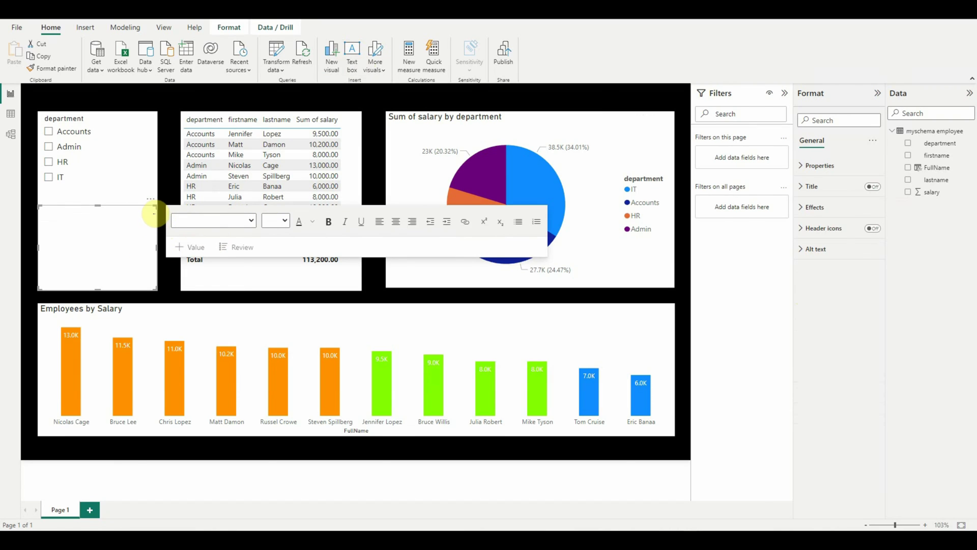
{"action": "left_click_drag", "start_coordinate": [150, 202], "coordinate": [694, 135]}
{"action": "left_click_drag", "start_coordinate": [360, 163], "coordinate": [366, 104]}
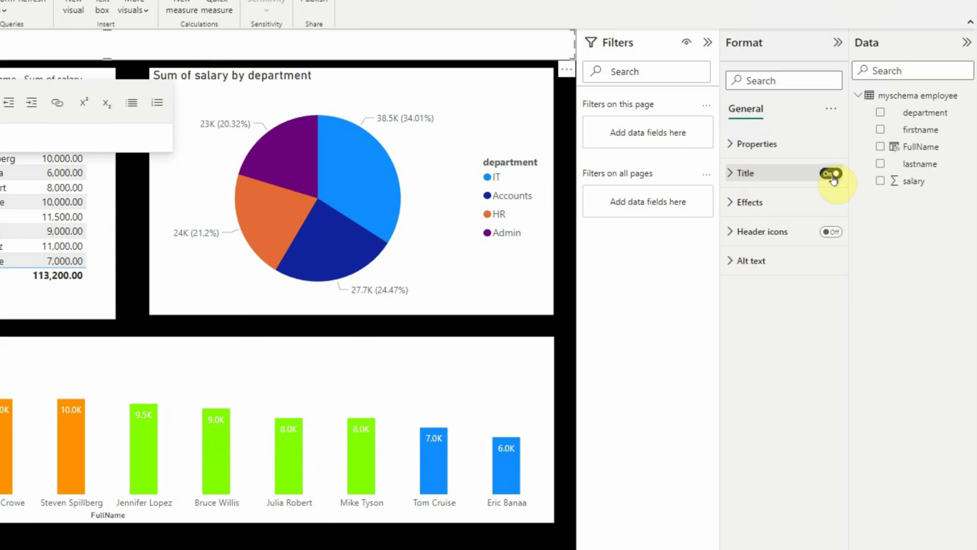
Enable the text box title with the text "Employee Salary Data", Heading 5 and the Segoe UI Semibold font
{"action": "left_click", "coordinate": [748, 178]}
{"action": "left_click", "coordinate": [757, 215]}
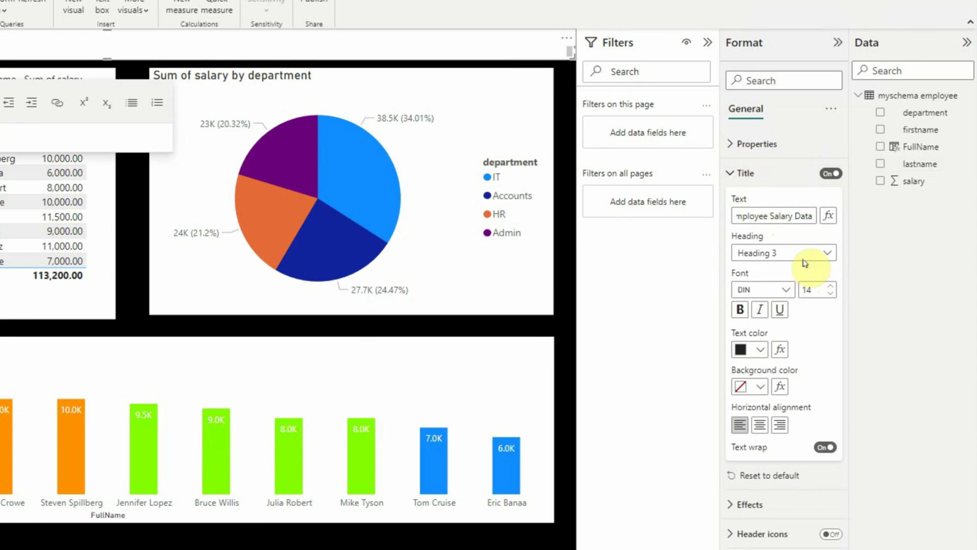
{"action": "left_click", "coordinate": [819, 254]}
{"action": "left_click", "coordinate": [789, 338]}
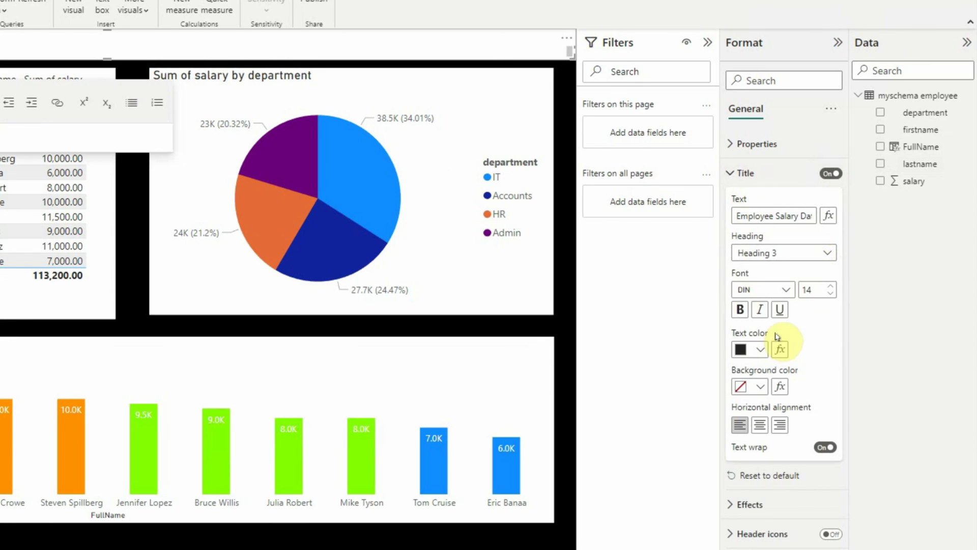
{"action": "left_click", "coordinate": [785, 290]}
{"action": "scroll", "coordinate": [810, 354], "scroll_direction": "down", "scroll_amount": 4}
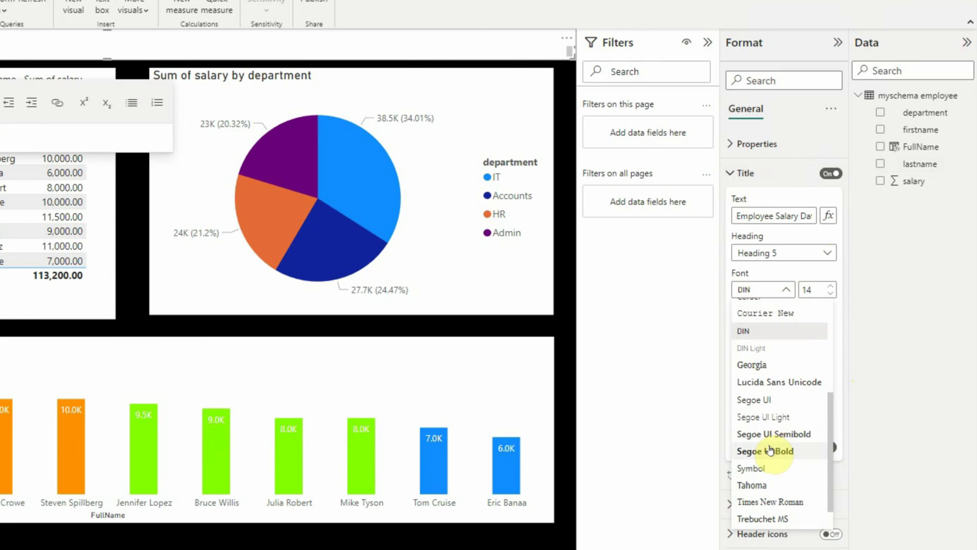
{"action": "left_click", "coordinate": [766, 432]}
Set the banner title's text color to white and its background color to No Fill
{"action": "left_click", "coordinate": [759, 349]}
{"action": "left_click", "coordinate": [750, 399]}
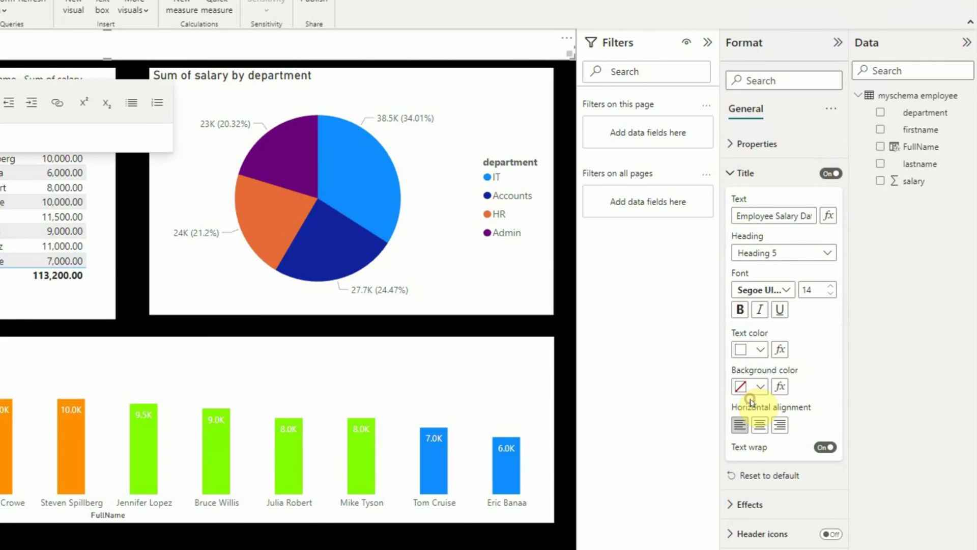
{"action": "left_click", "coordinate": [760, 386]}
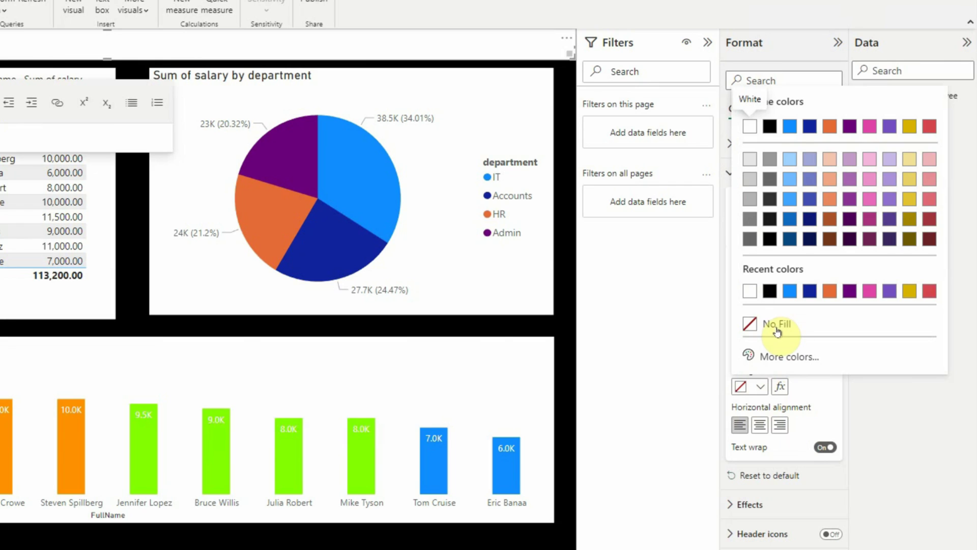
{"action": "left_click", "coordinate": [777, 328]}
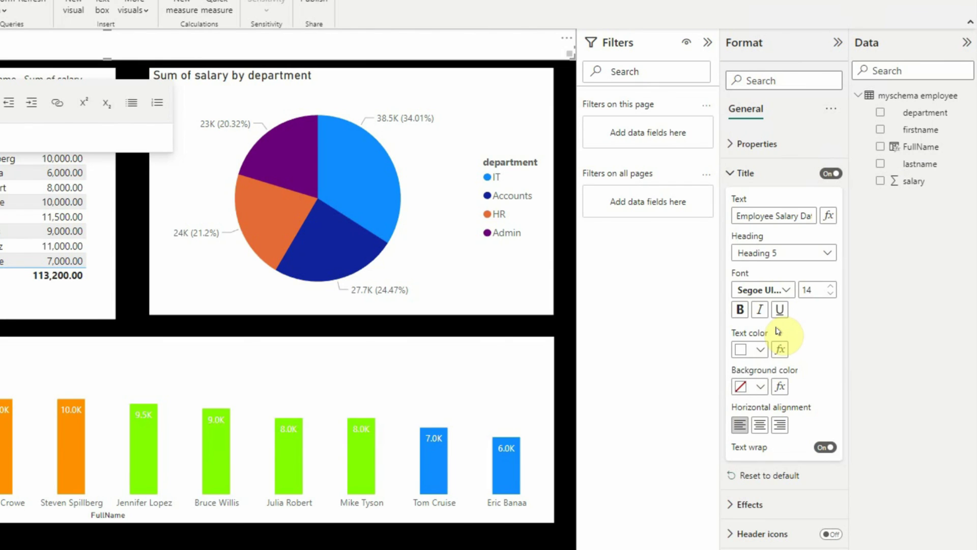
Set the text box's background transparency to 100%
{"action": "left_click", "coordinate": [734, 175]}
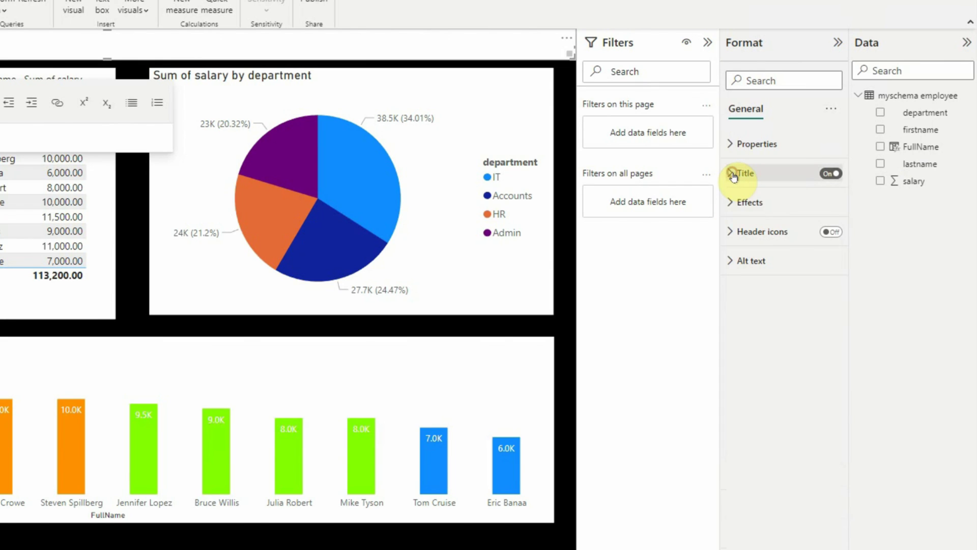
{"action": "left_click", "coordinate": [731, 209]}
{"action": "left_click_drag", "start_coordinate": [777, 309], "coordinate": [842, 317]}
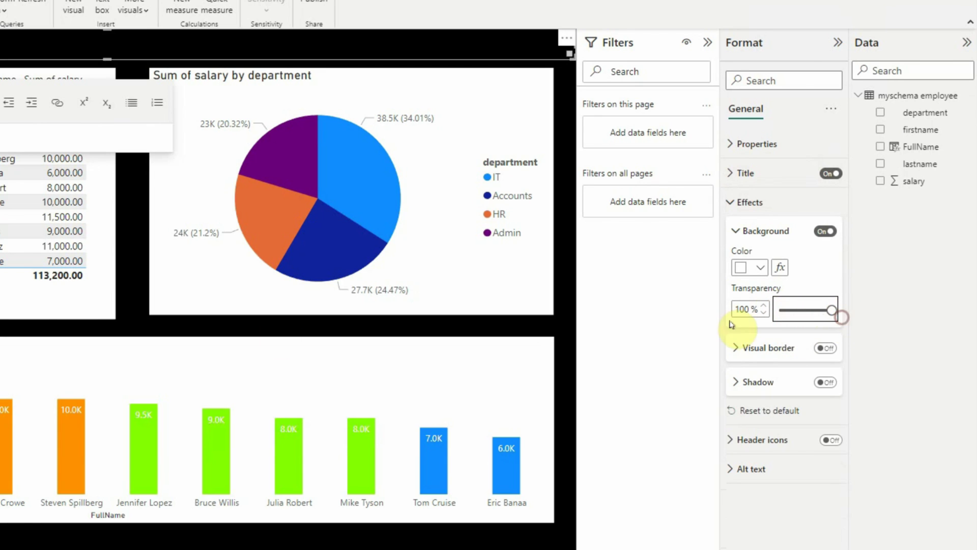
Center the banner title horizontally and increase its font size to 18
{"action": "left_click", "coordinate": [733, 173]}
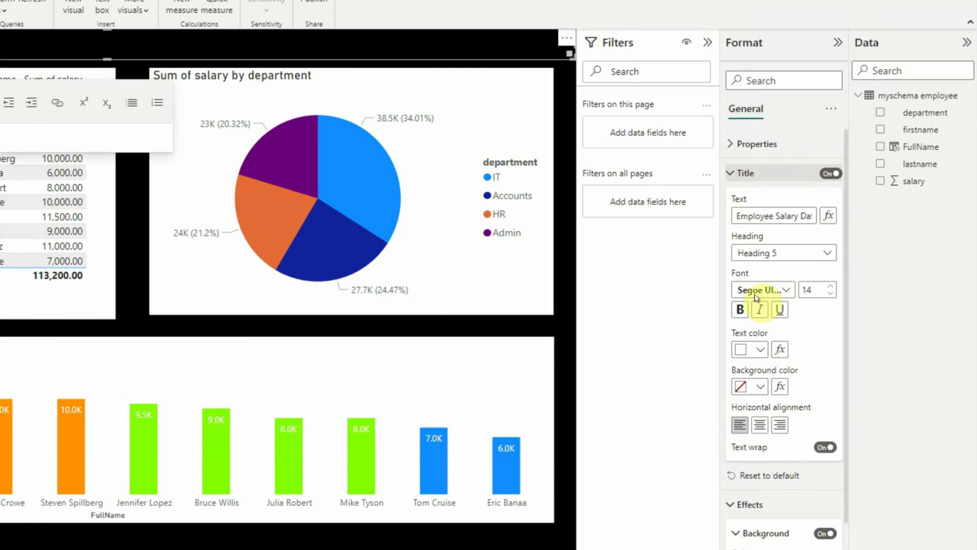
{"action": "left_click", "coordinate": [760, 426]}
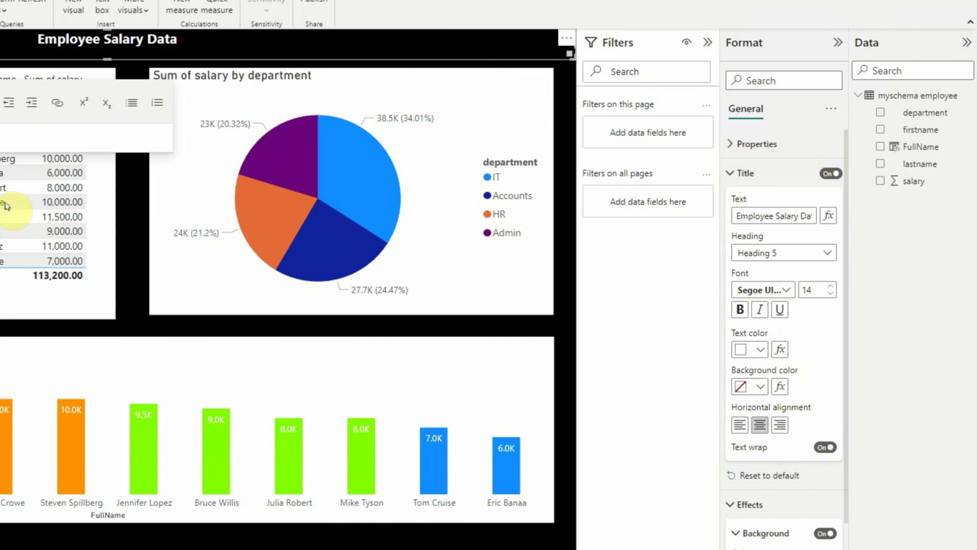
{"action": "left_click", "coordinate": [831, 286]}
{"action": "left_click", "coordinate": [830, 286]}
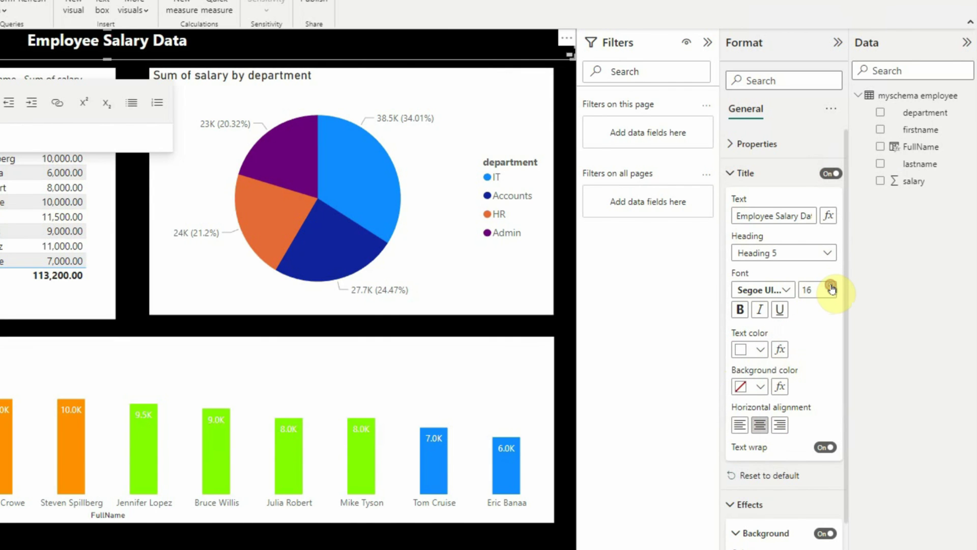
{"action": "left_click", "coordinate": [831, 287]}
{"action": "left_click", "coordinate": [831, 286]}
{"action": "left_click", "coordinate": [28, 269]}
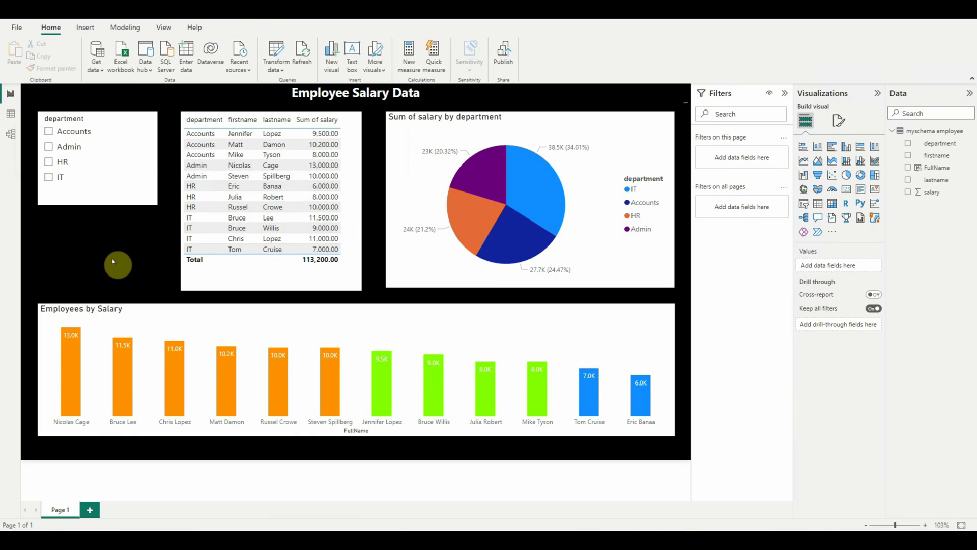